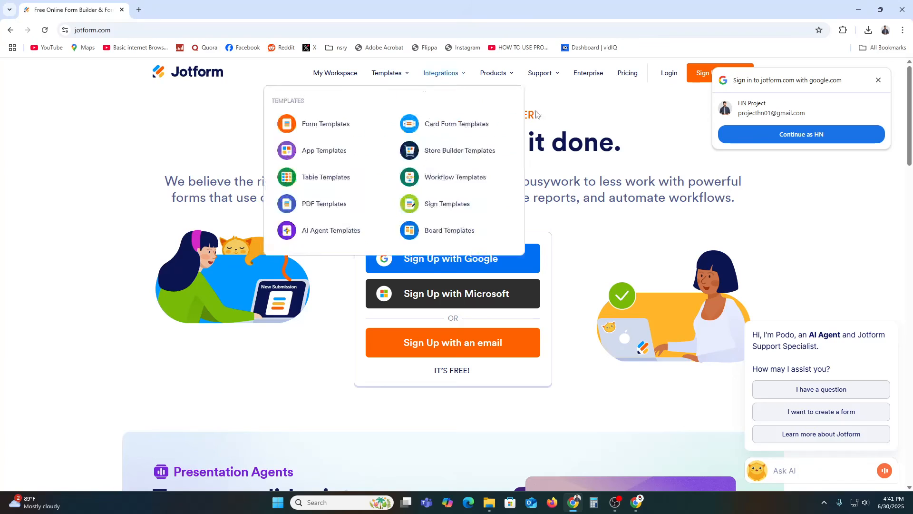
click(877, 82)
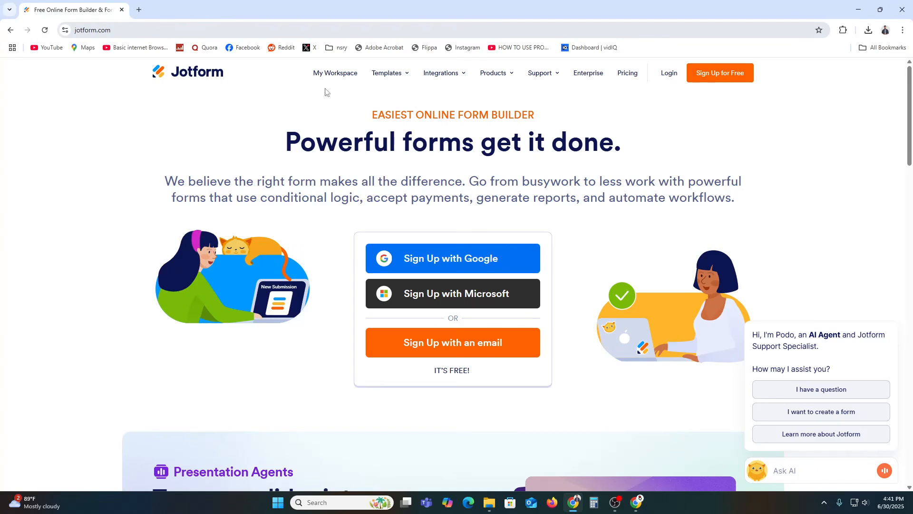
click(729, 78)
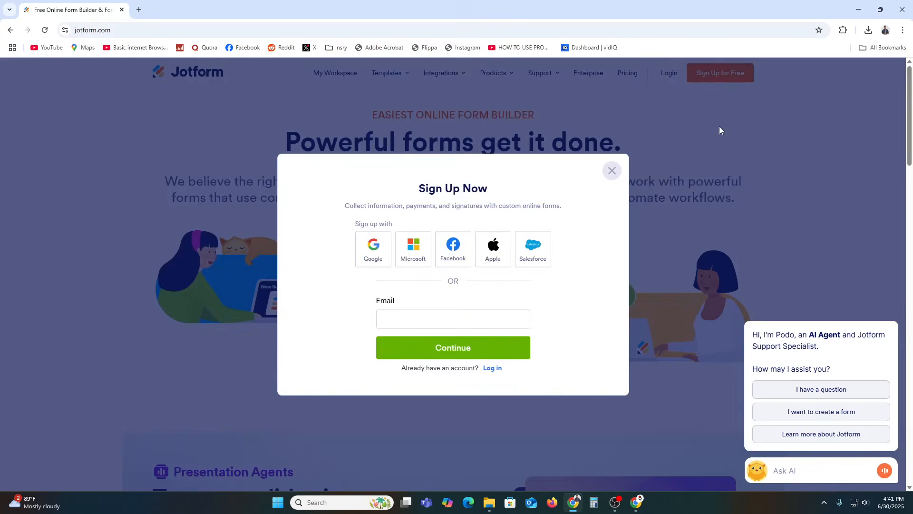
click(446, 321)
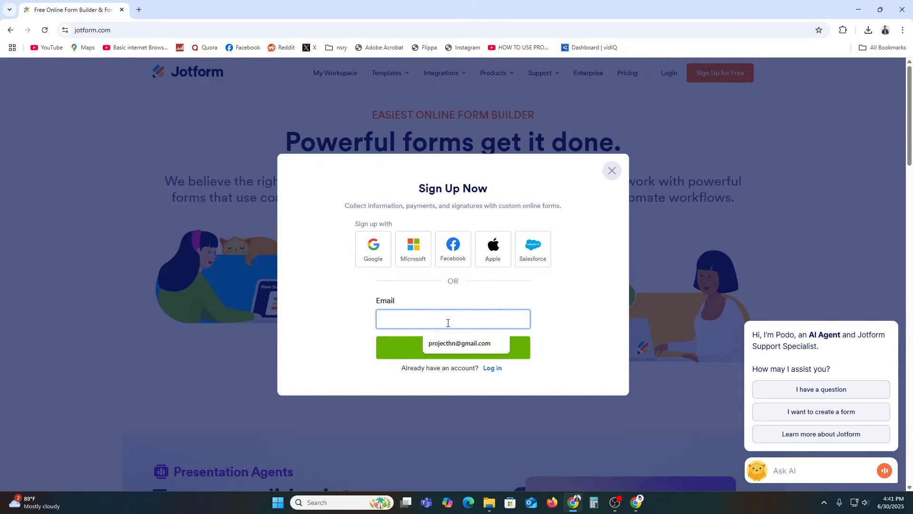
click(352, 315)
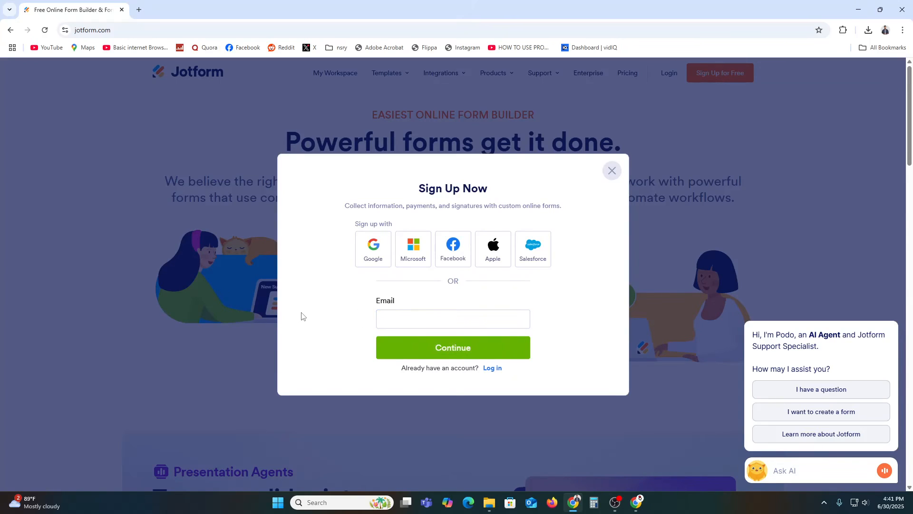
click(614, 170)
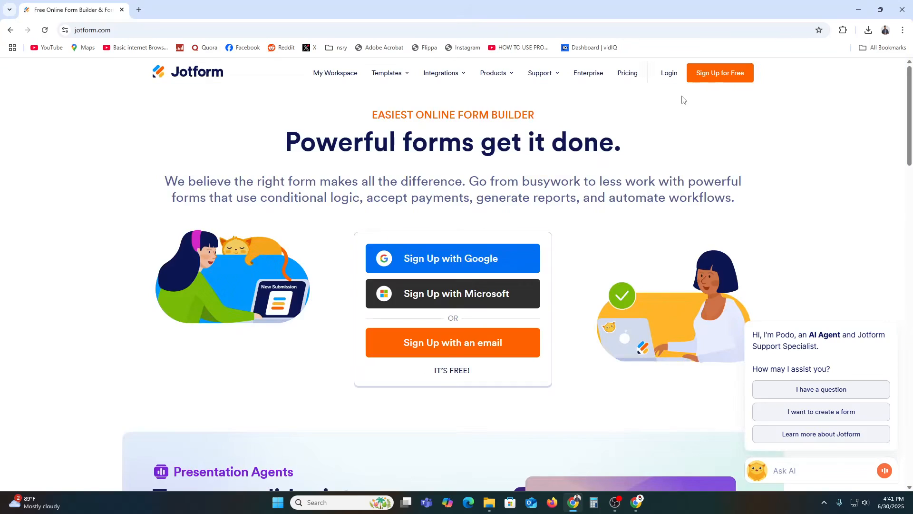
Step: Log in to the existing Jotform account using the Google account
click(670, 74)
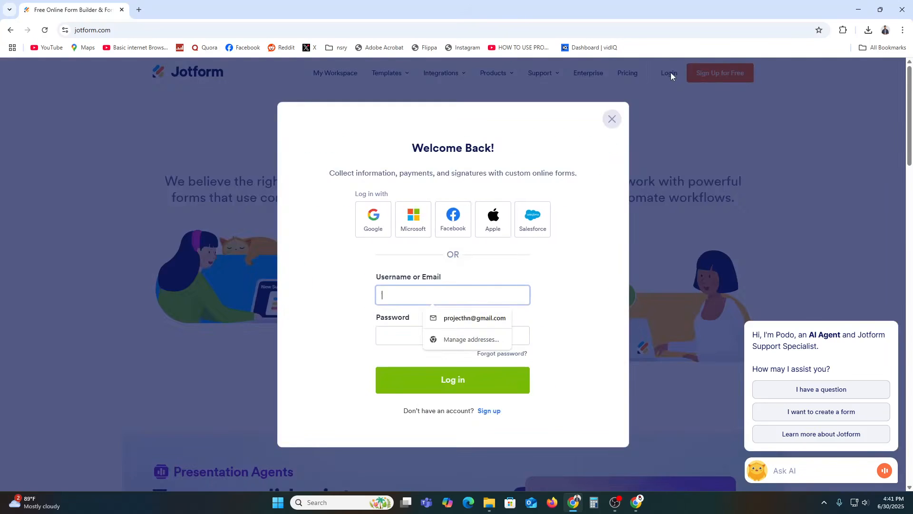
click(375, 220)
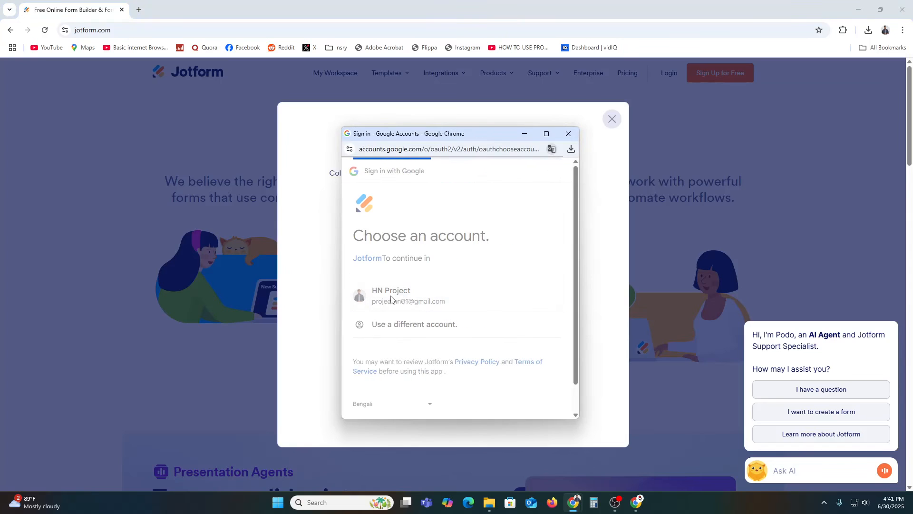
click(505, 393)
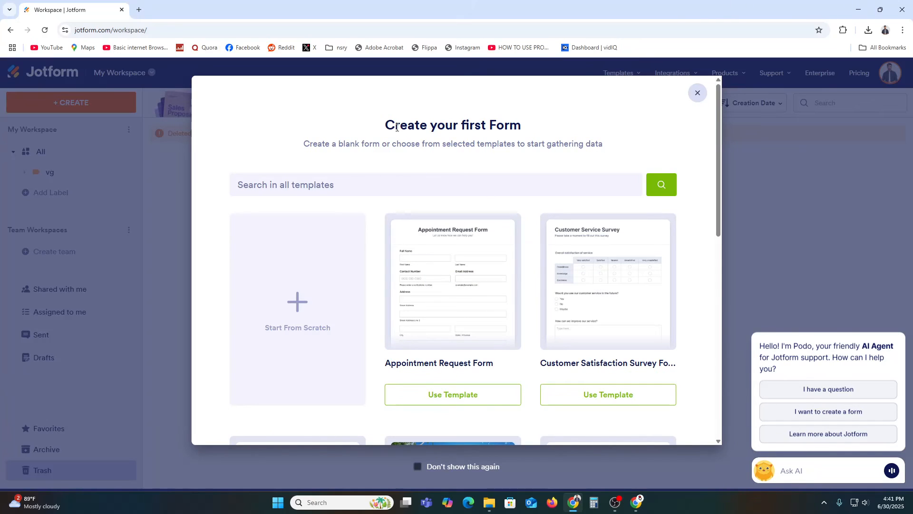
Step: Look through the suggested starter form templates and dismiss the first-form dialog without choosing one
drag(397, 127, 524, 125)
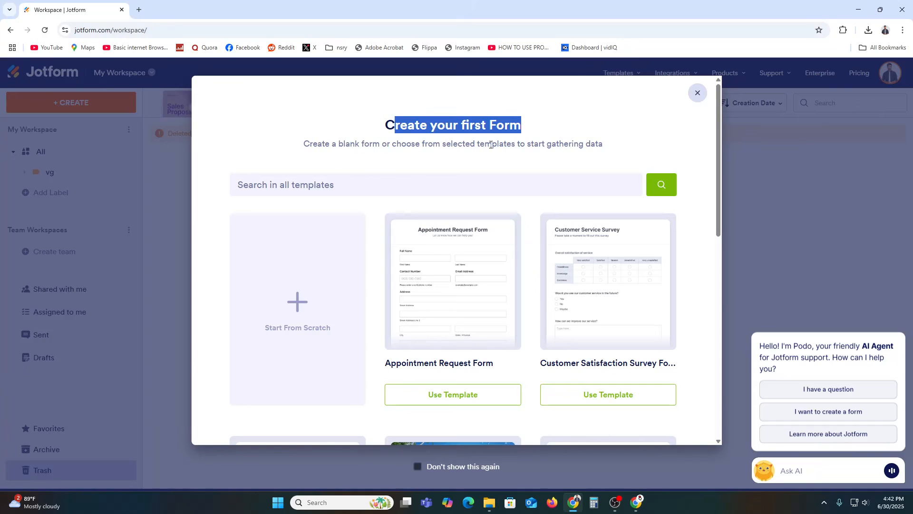
scroll(643, 243, down, 10)
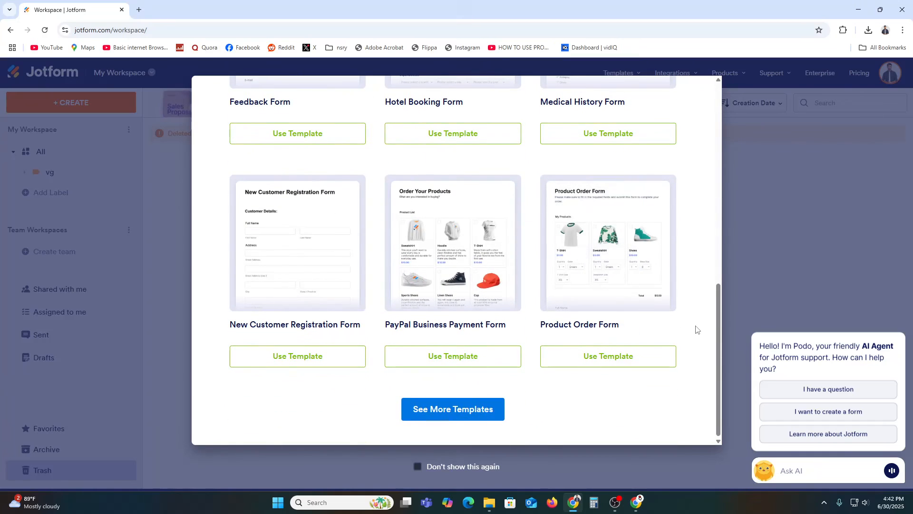
scroll(695, 255, up, 10)
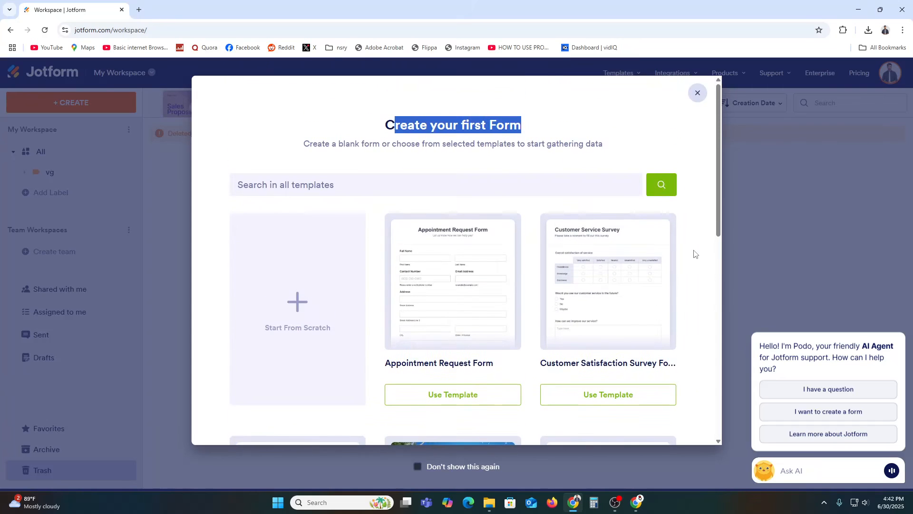
click(698, 93)
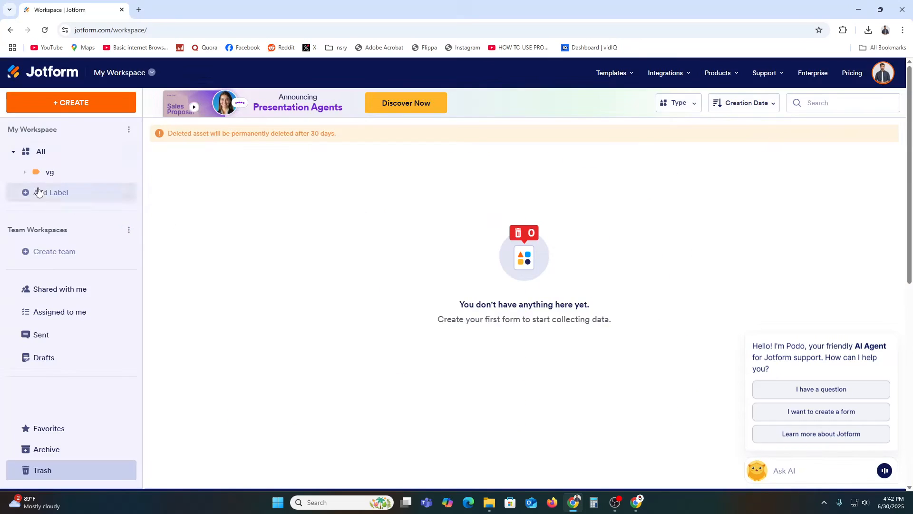
Step: Create a new form from scratch with the Classic form layout
click(83, 108)
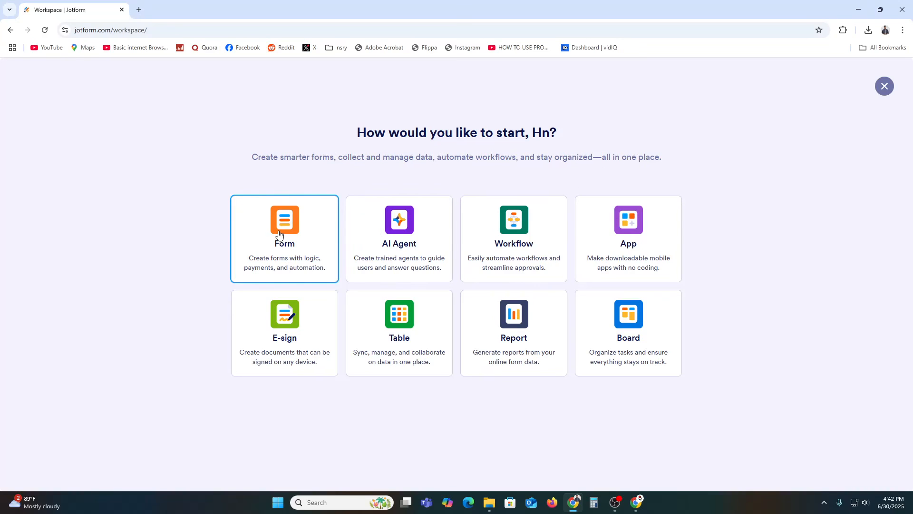
click(302, 236)
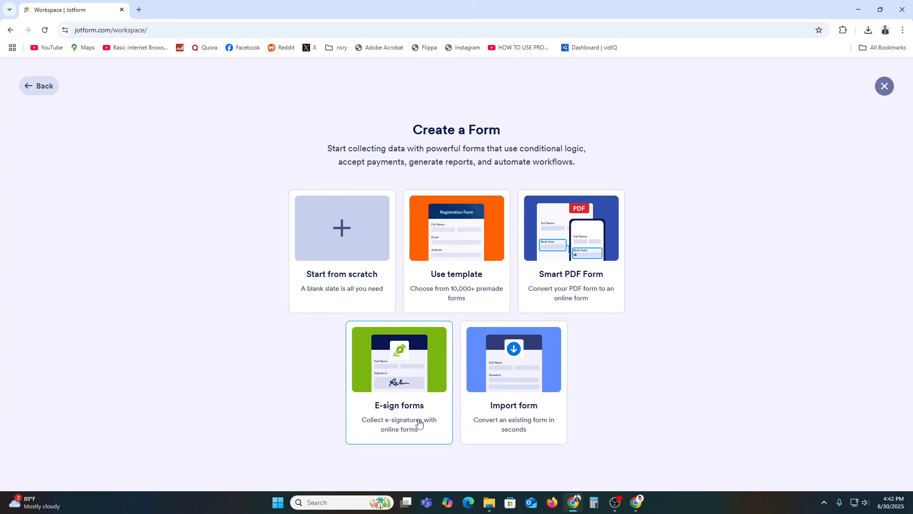
click(336, 281)
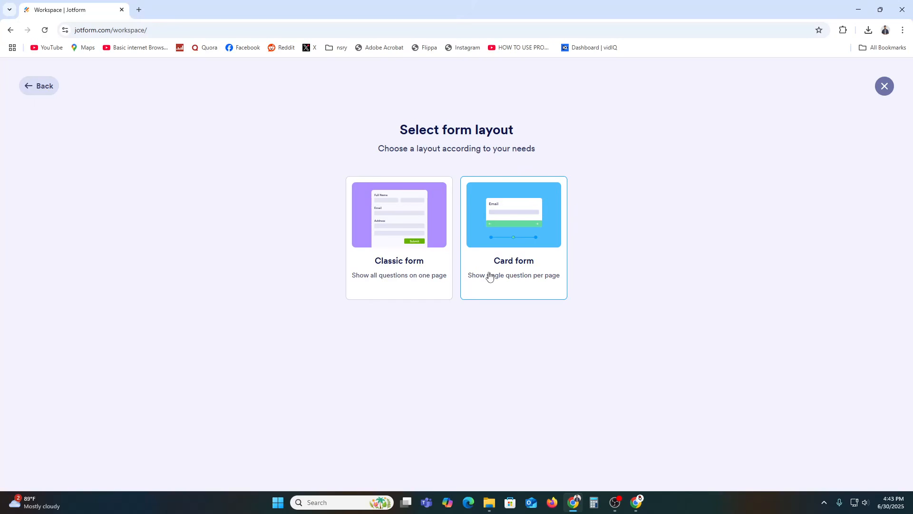
click(382, 250)
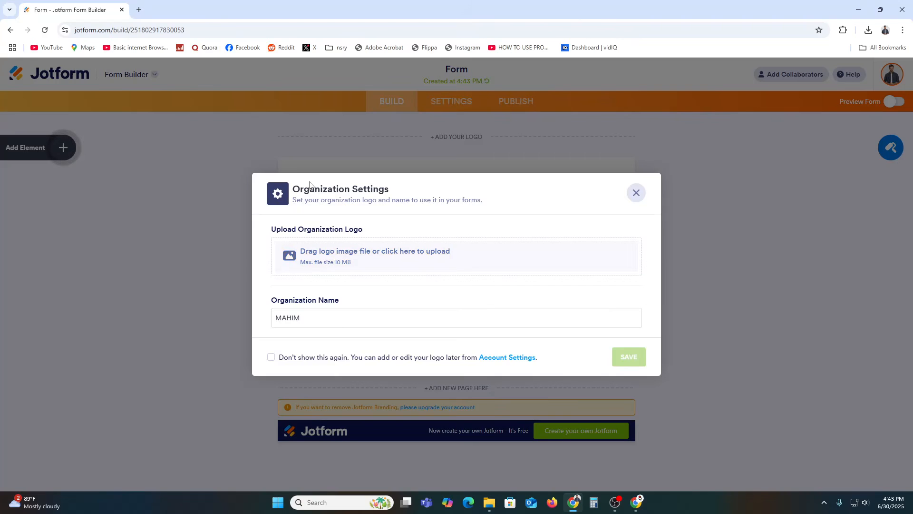
Step: Dismiss the Organization Settings dialog without saving a logo or organization name
drag(303, 191, 385, 191)
click(383, 192)
click(635, 192)
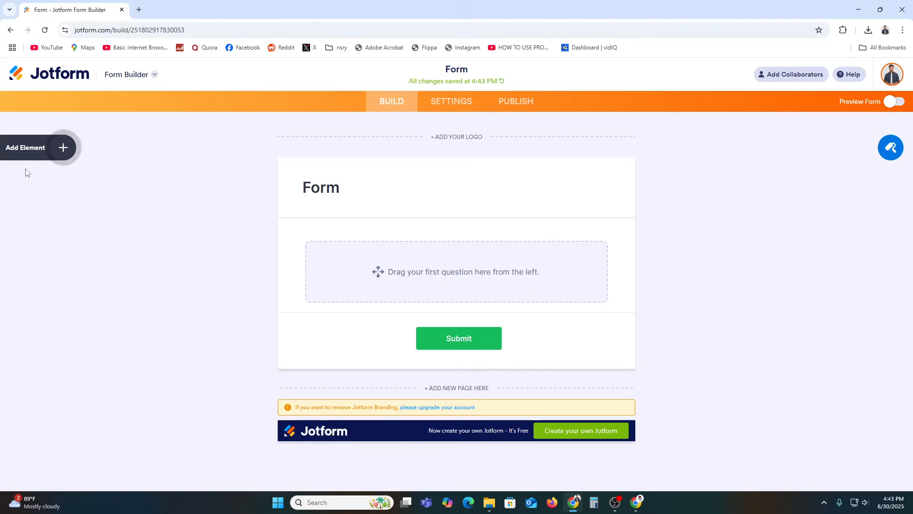
Step: Add Full Name, Email, Phone and Long Text elements to the form, in that order
click(26, 153)
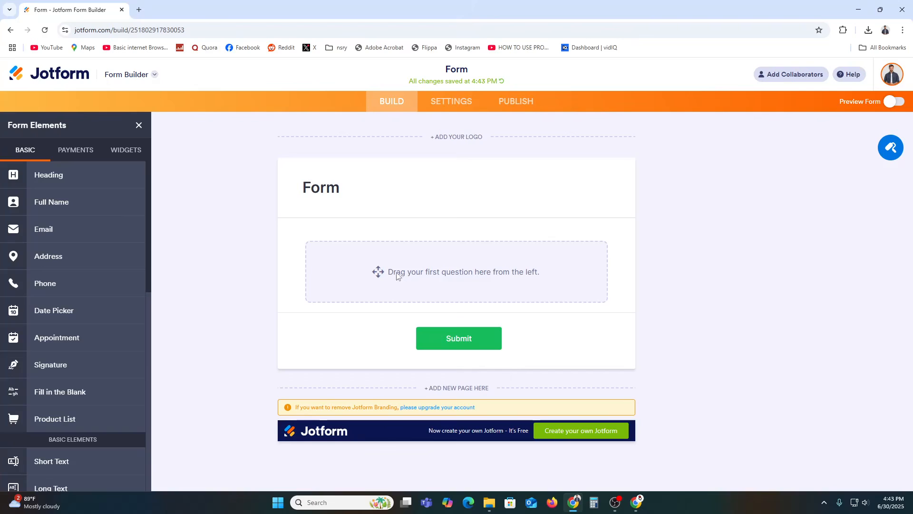
scroll(88, 238, down, 5)
scroll(95, 296, up, 5)
drag(54, 206, 345, 271)
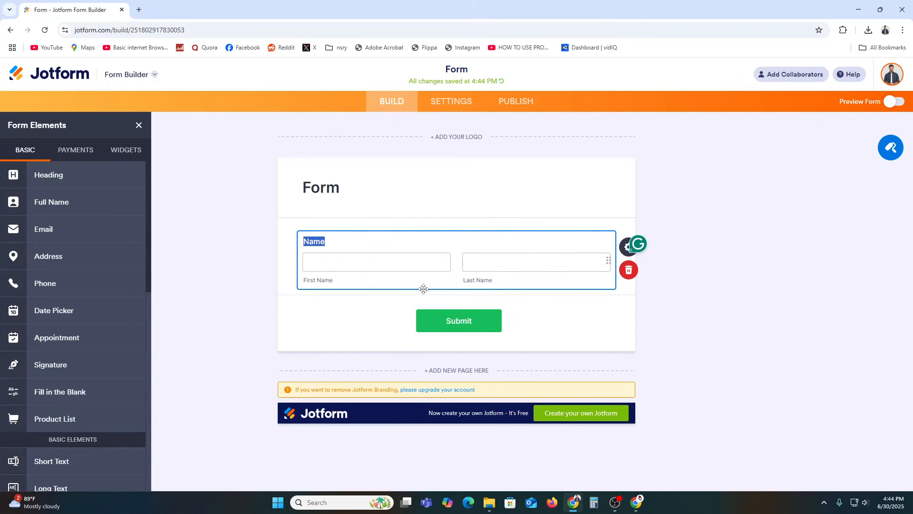
drag(78, 228, 370, 293)
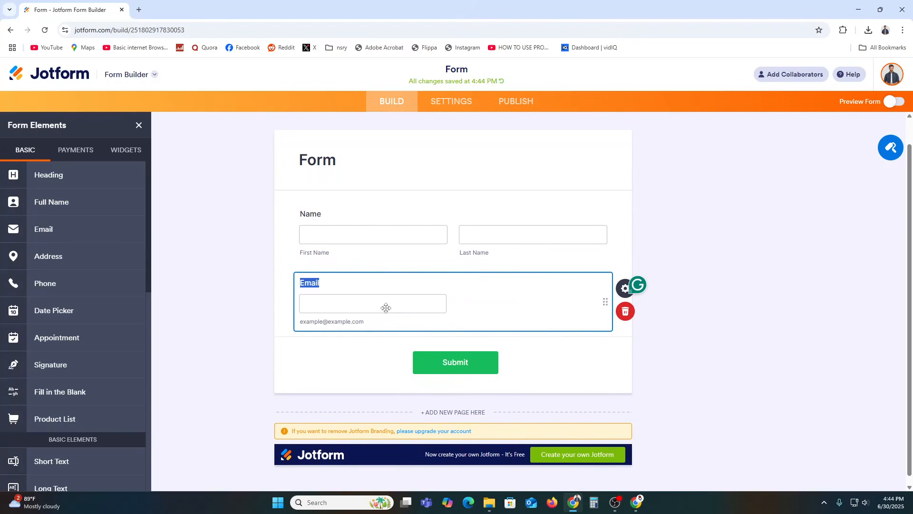
drag(57, 284, 351, 353)
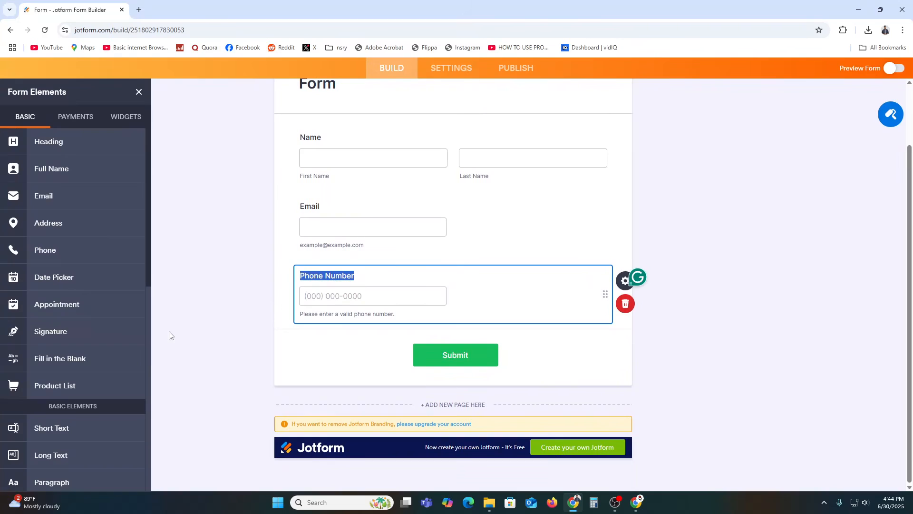
scroll(76, 354, down, 2)
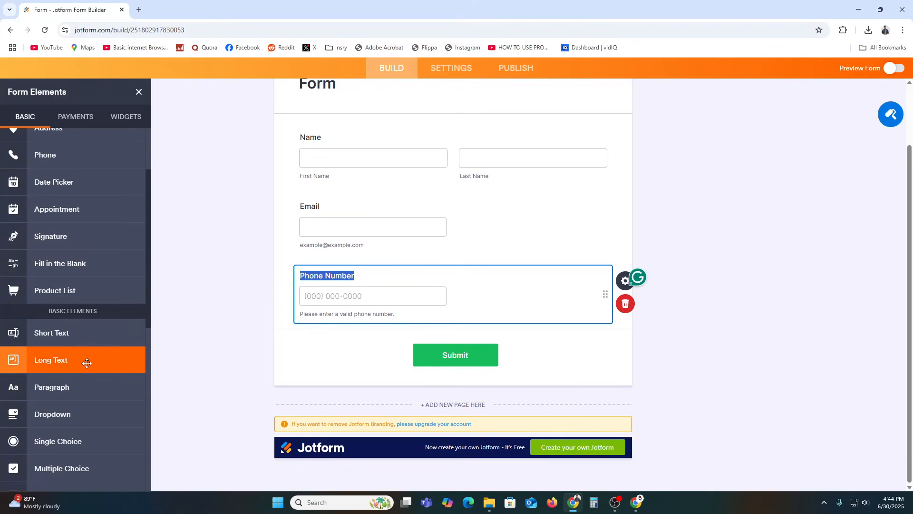
drag(87, 363, 344, 342)
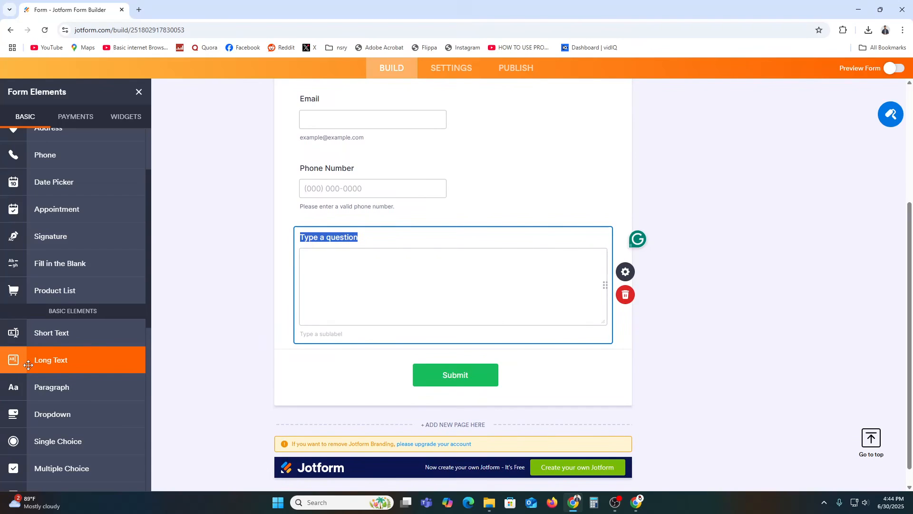
scroll(255, 369, up, 3)
click(370, 300)
drag(370, 312, 536, 260)
click(463, 322)
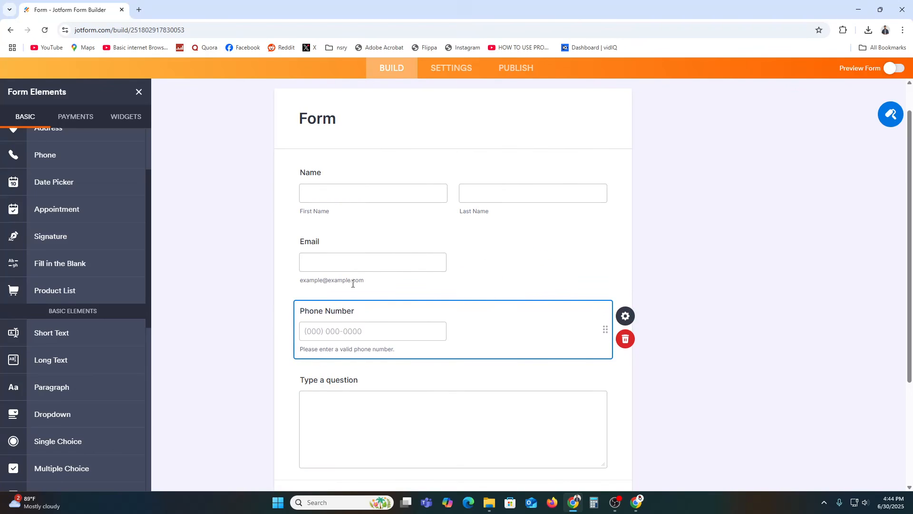
Step: Set the Email field's label alignment to left as the form default, leaving the field not required
click(518, 237)
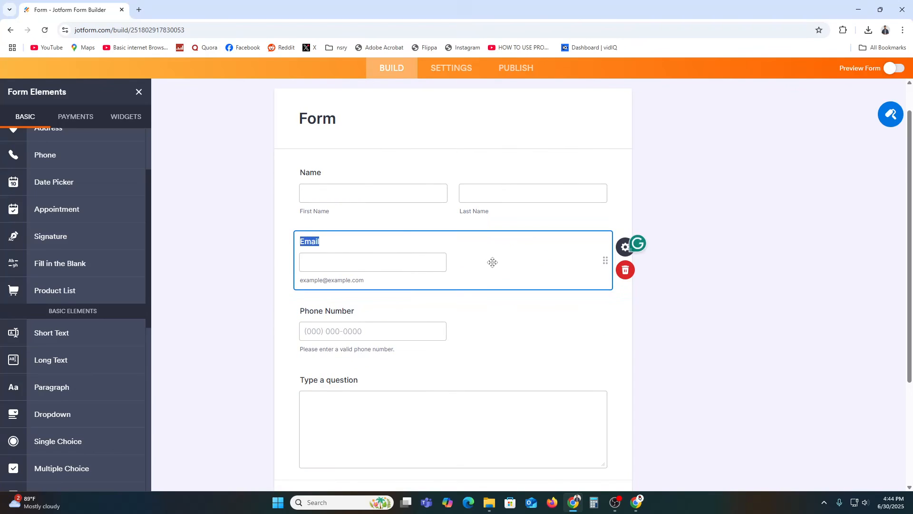
click(625, 247)
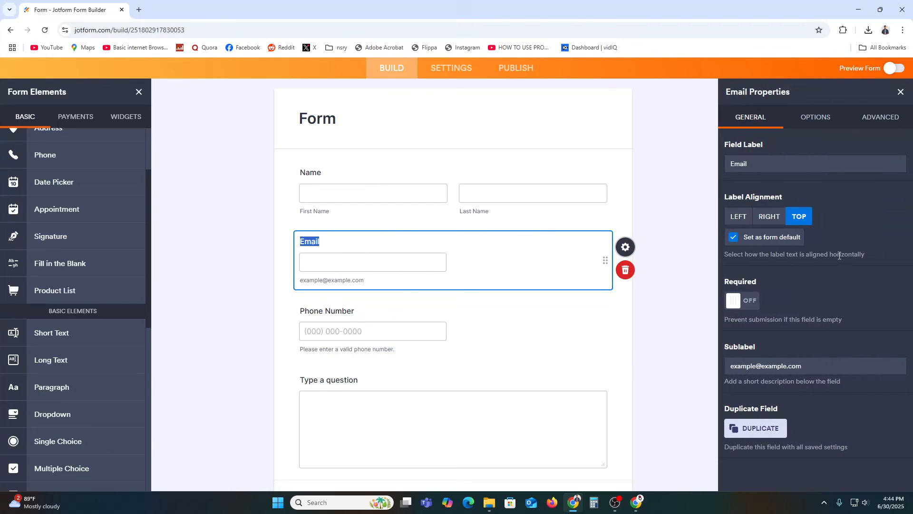
click(744, 219)
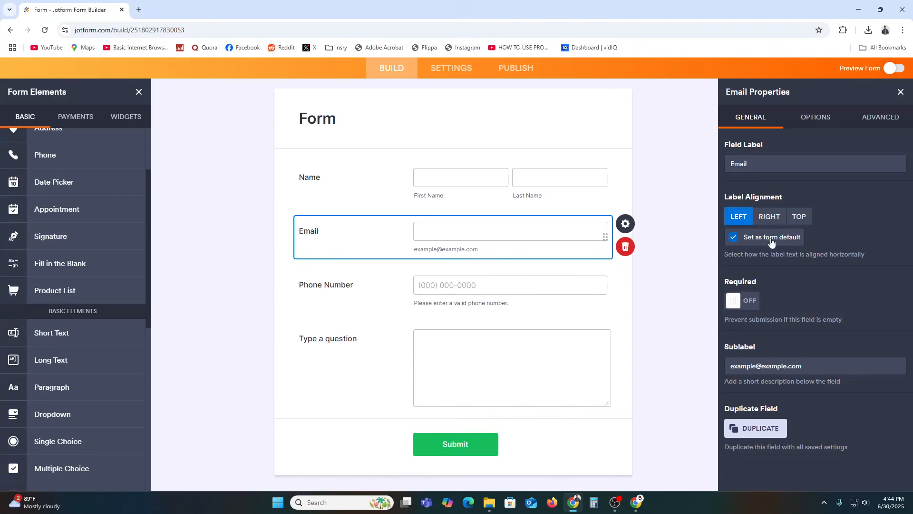
click(738, 305)
click(740, 307)
click(691, 291)
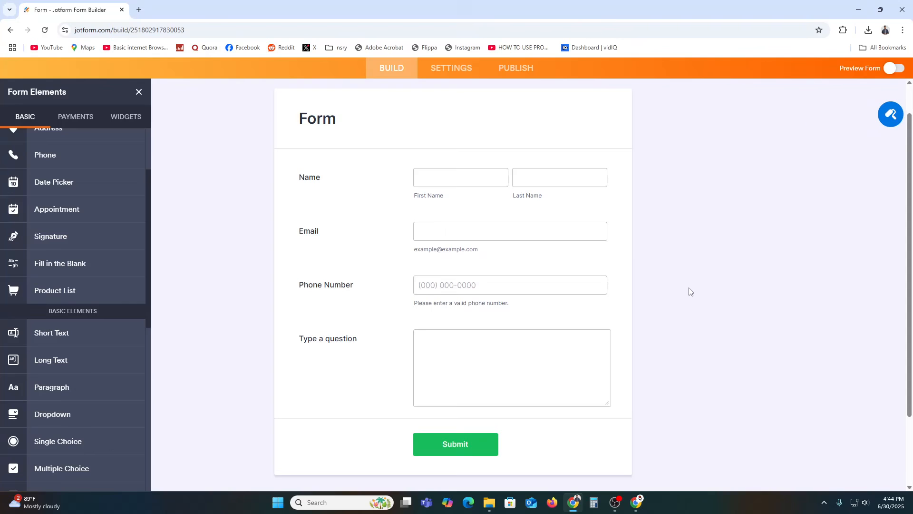
Step: Try the teal, yellow and dark color schemes in the form designer and apply the plain white scheme
scroll(688, 292, up, 2)
scroll(691, 292, down, 4)
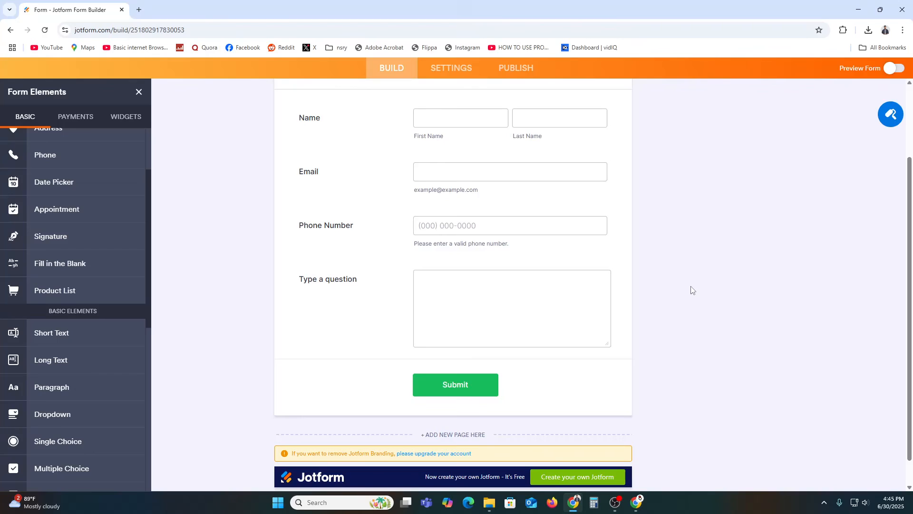
click(890, 119)
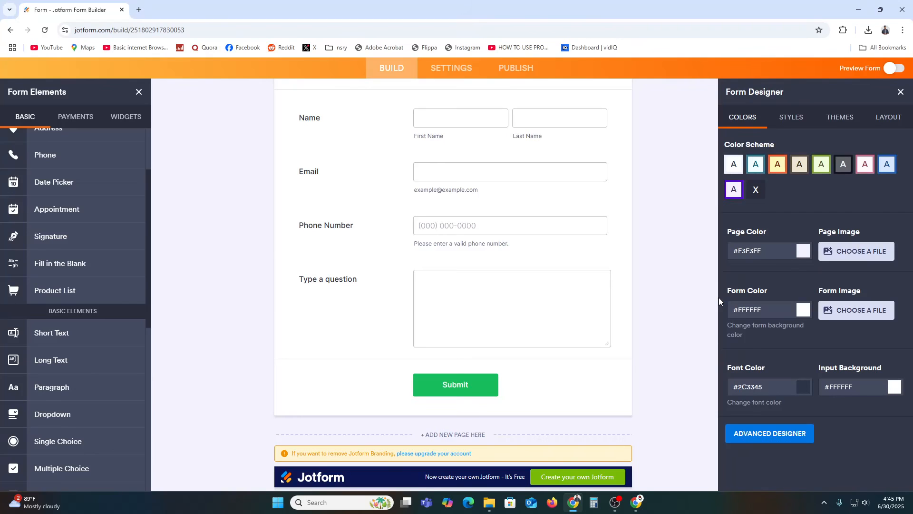
click(734, 165)
click(756, 165)
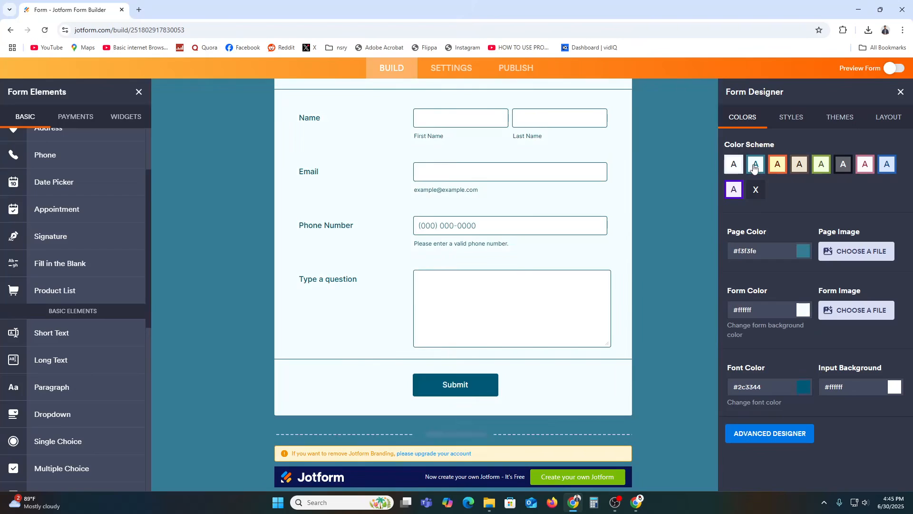
click(778, 166)
click(843, 165)
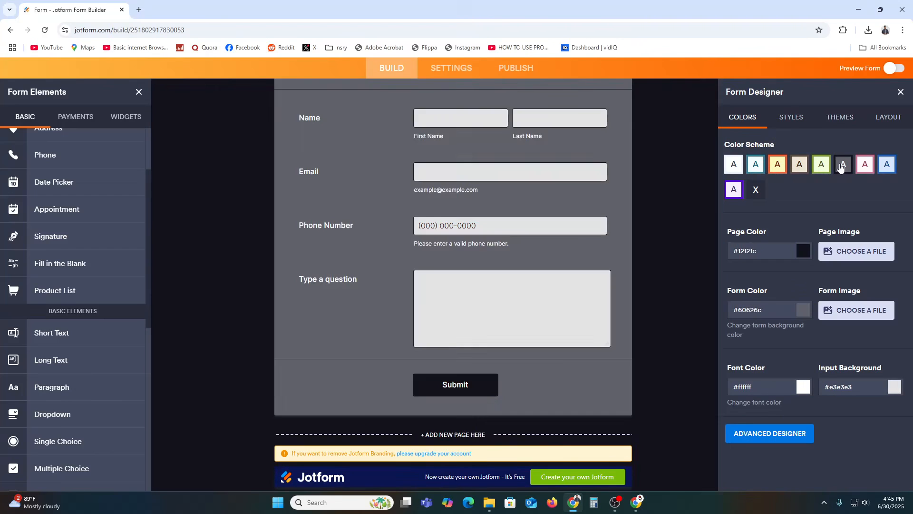
click(733, 166)
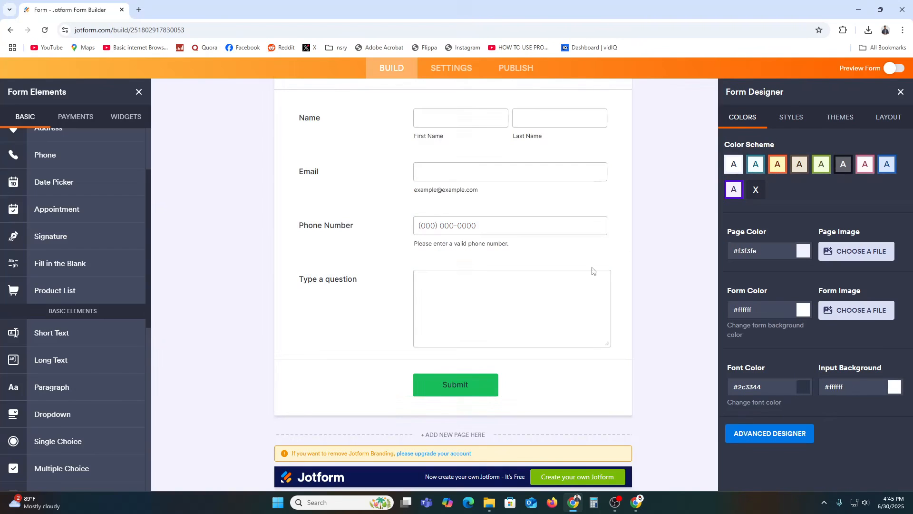
scroll(621, 333, down, 1)
scroll(654, 353, up, 3)
scroll(657, 352, down, 2)
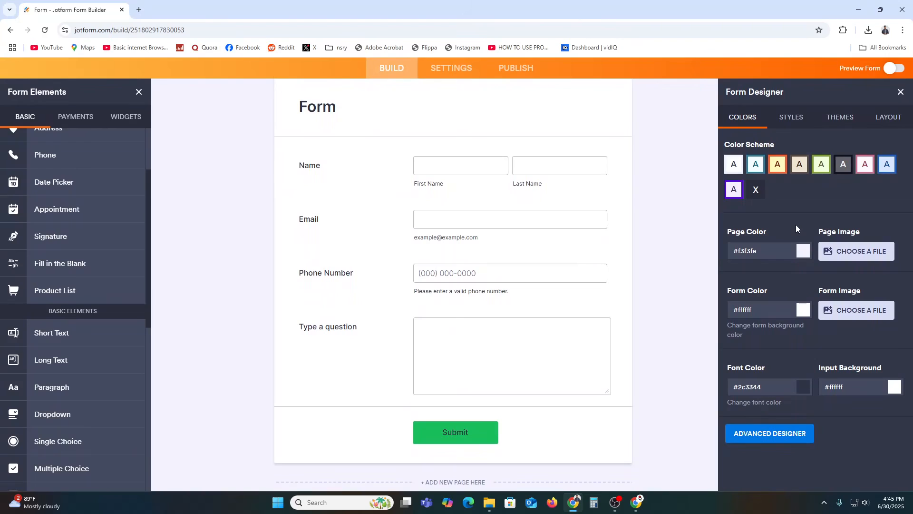
Step: Apply the blue style to the form's Submit button and look over the font and custom CSS settings
click(788, 118)
scroll(768, 241, down, 3)
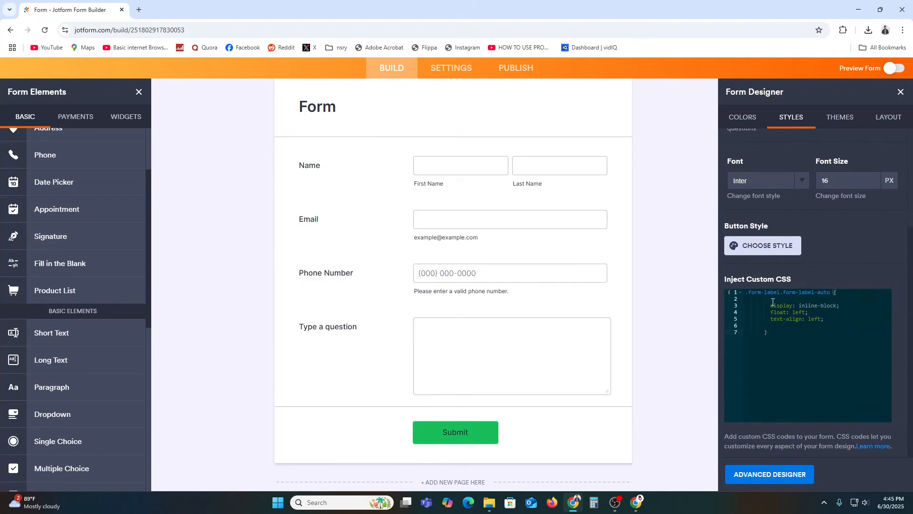
click(771, 245)
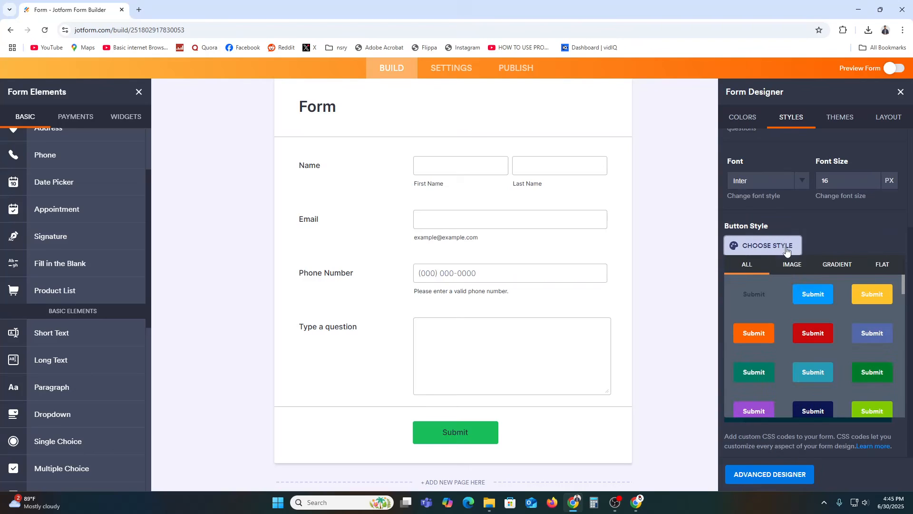
click(813, 295)
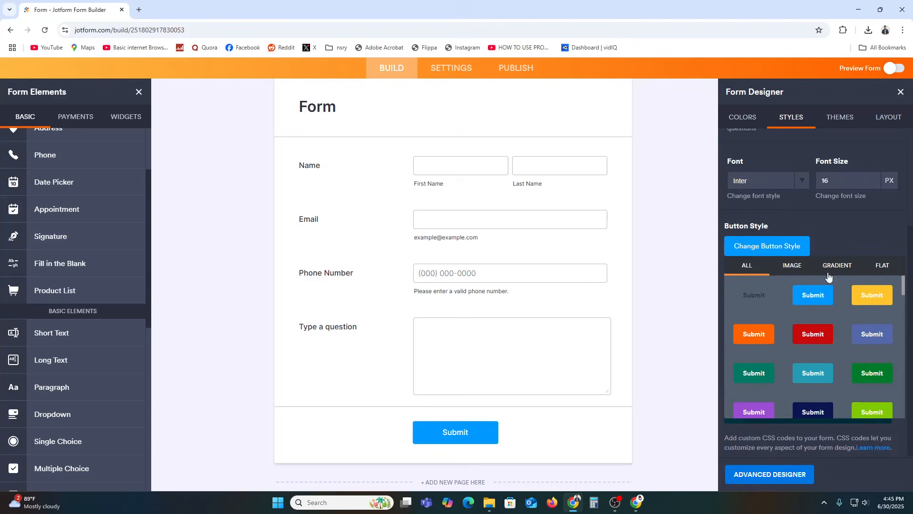
click(855, 241)
scroll(817, 384, up, 3)
scroll(784, 364, down, 3)
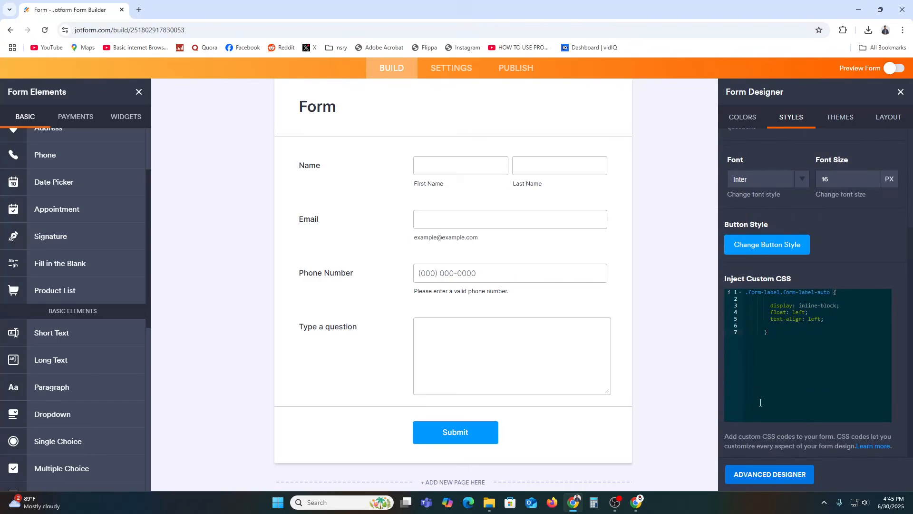
scroll(802, 384, up, 3)
Step: Try the Simplicity theme on the form and reapply the Default Theme
click(840, 117)
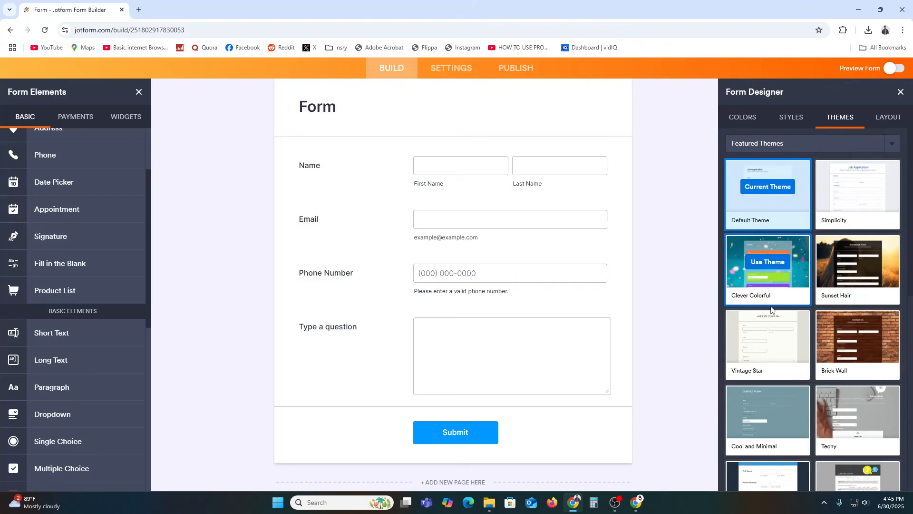
scroll(768, 314, down, 2)
scroll(813, 392, up, 2)
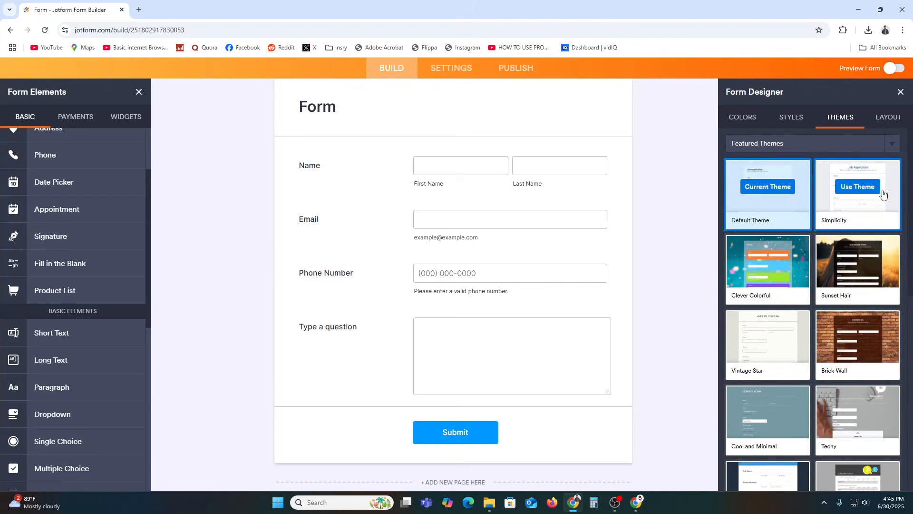
click(859, 195)
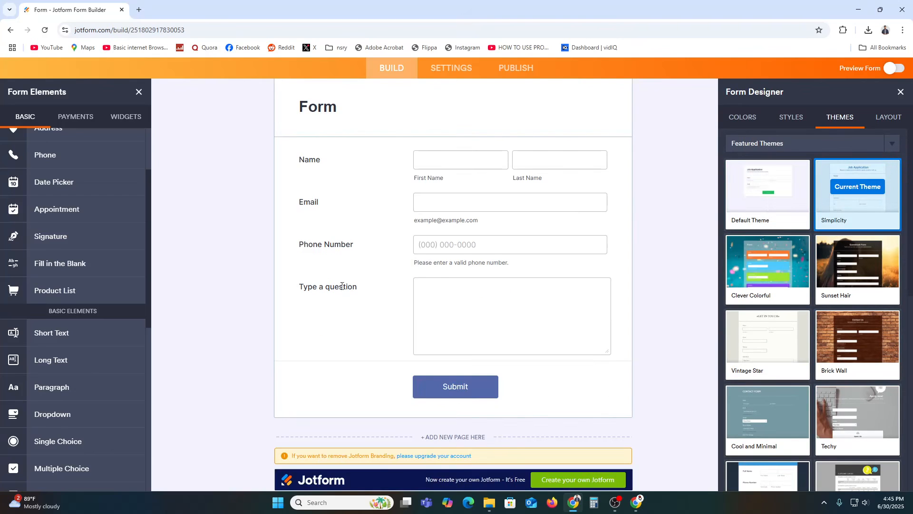
scroll(408, 354, up, 2)
scroll(490, 337, down, 3)
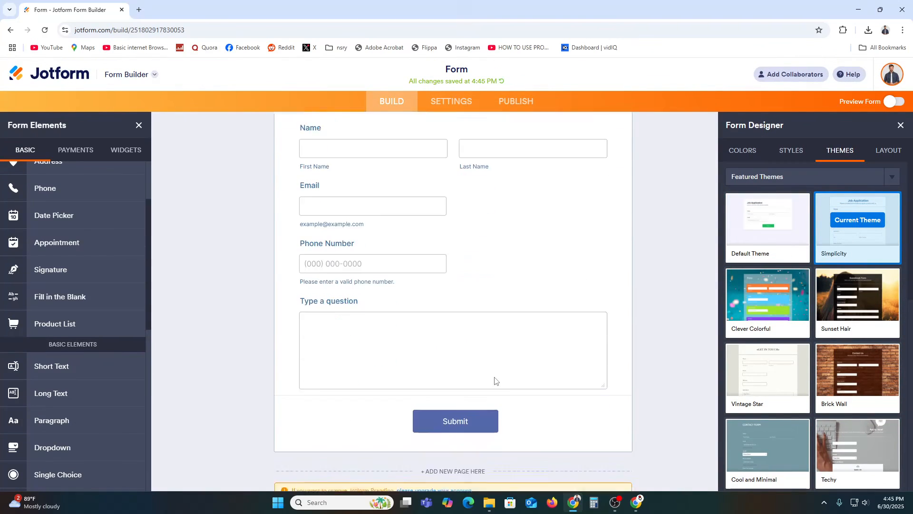
click(762, 193)
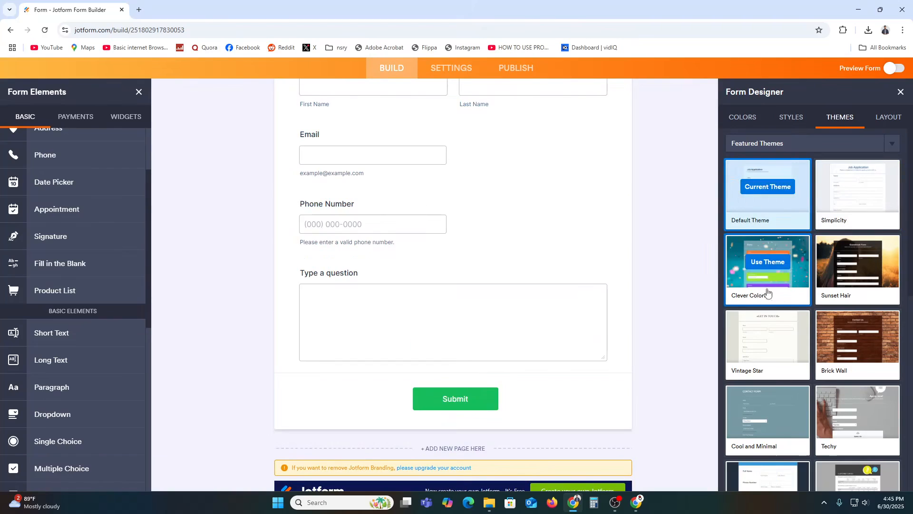
Step: Convert the form to the Card Form layout and return to the workspace
click(880, 117)
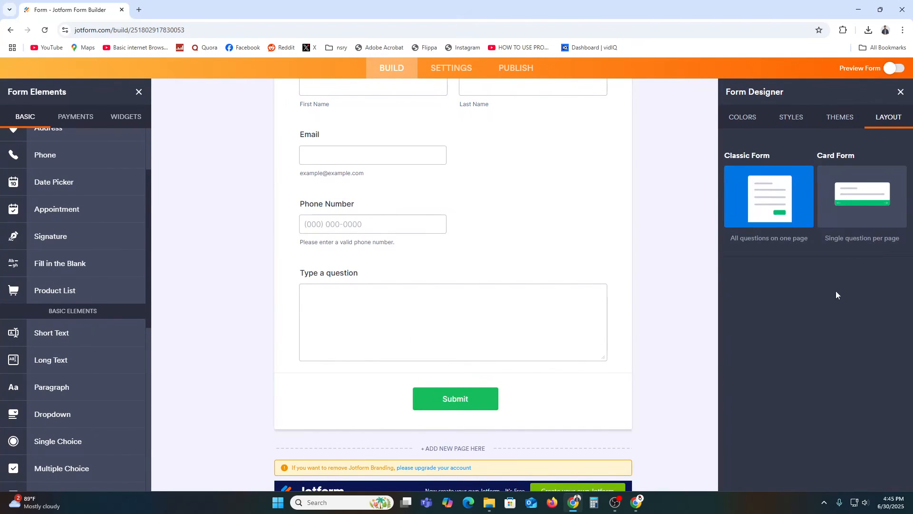
click(869, 228)
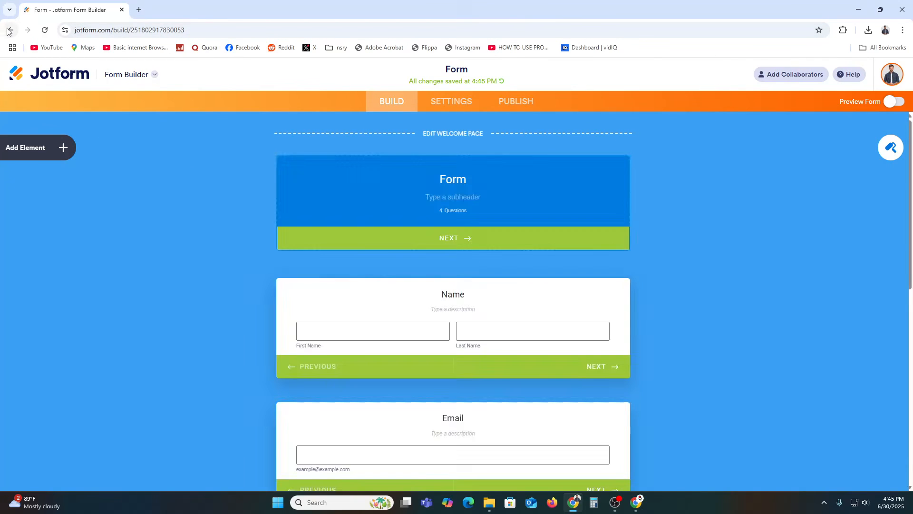
click(8, 32)
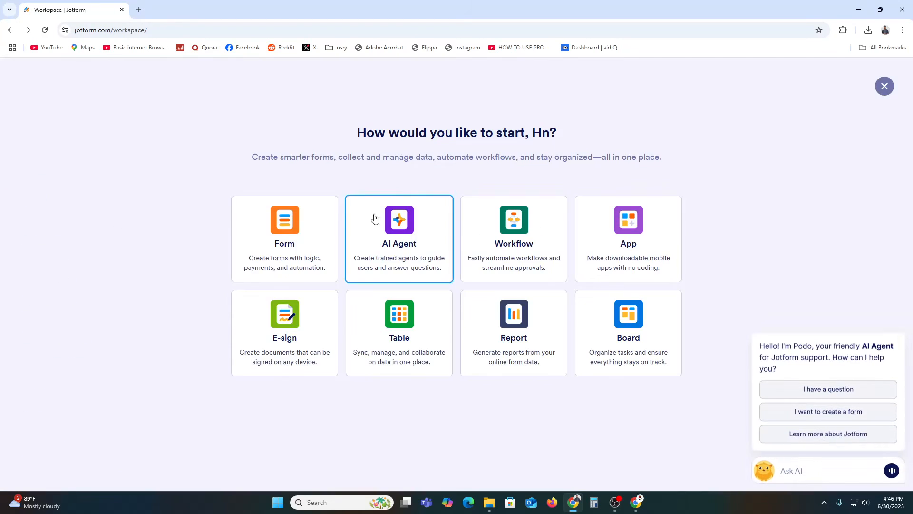
Step: Create a new form from scratch with the classic layout and dismiss the Organization Settings dialog without saving
click(287, 243)
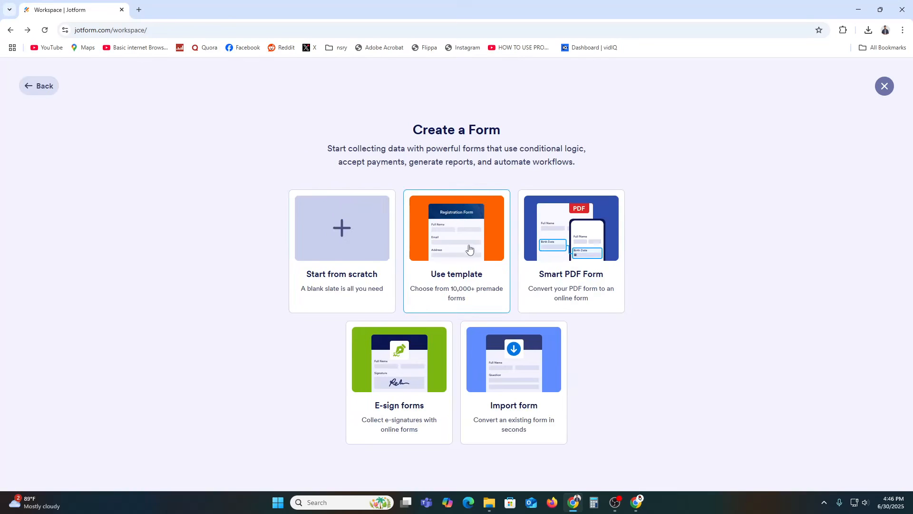
click(351, 234)
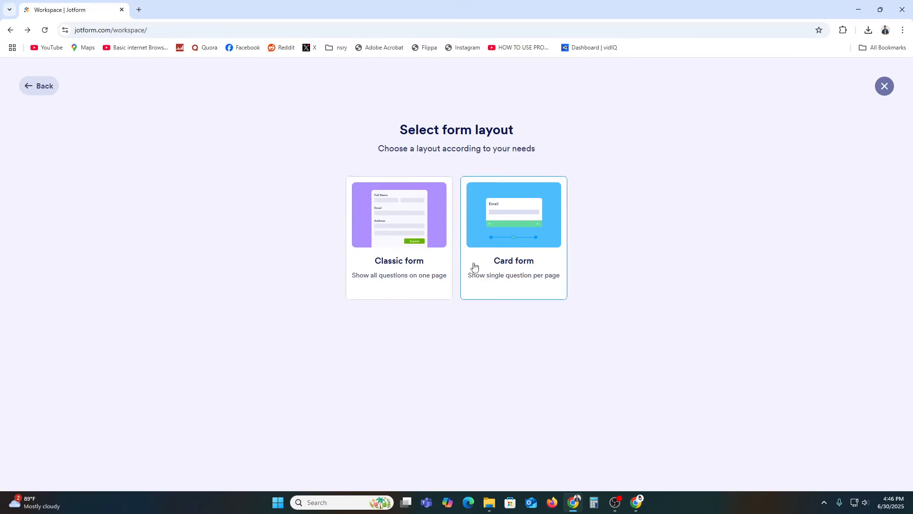
click(397, 234)
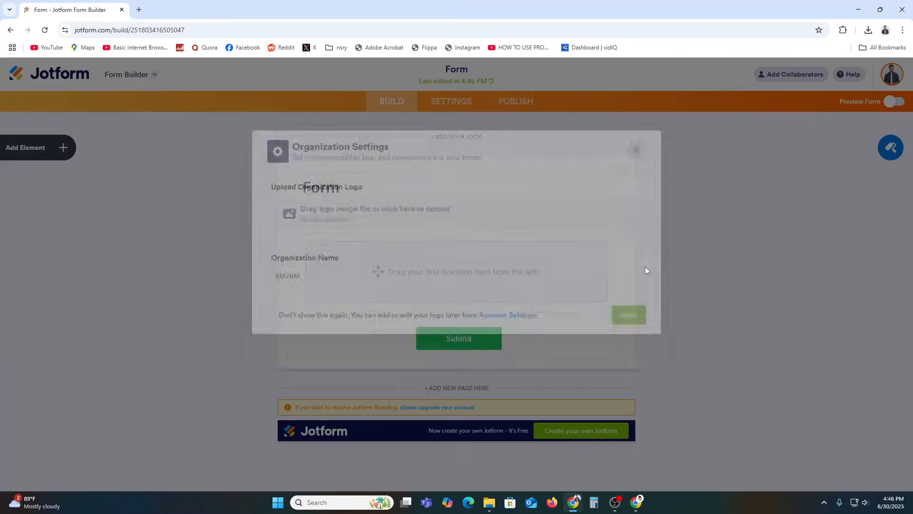
click(635, 192)
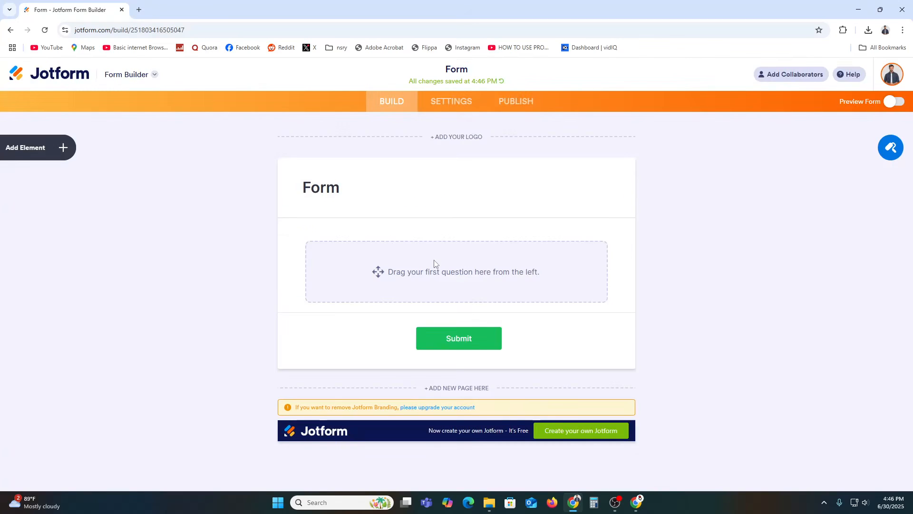
Step: Add Full Name, Email, Phone and Long Text elements to the new form, in that order
click(38, 148)
drag(55, 205, 456, 257)
drag(102, 234, 412, 312)
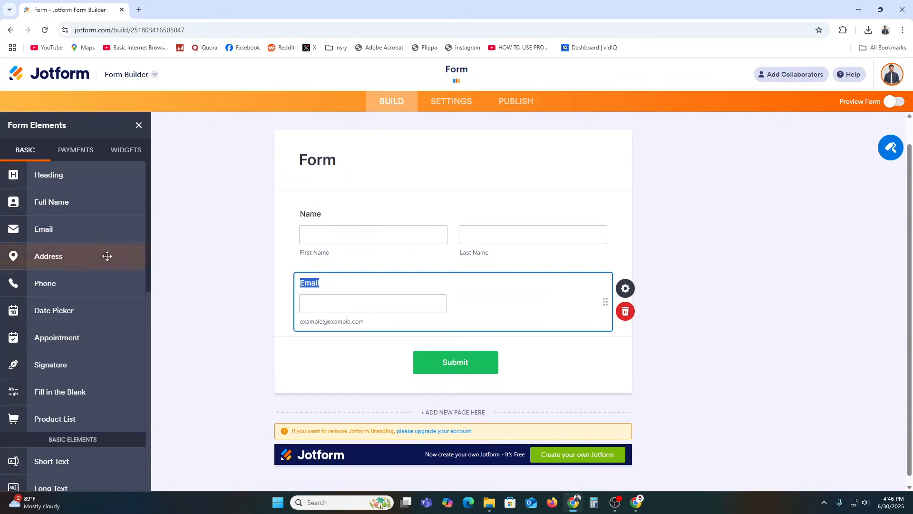
drag(47, 283, 426, 308)
drag(51, 485, 401, 350)
drag(457, 324, 449, 242)
scroll(719, 308, up, 5)
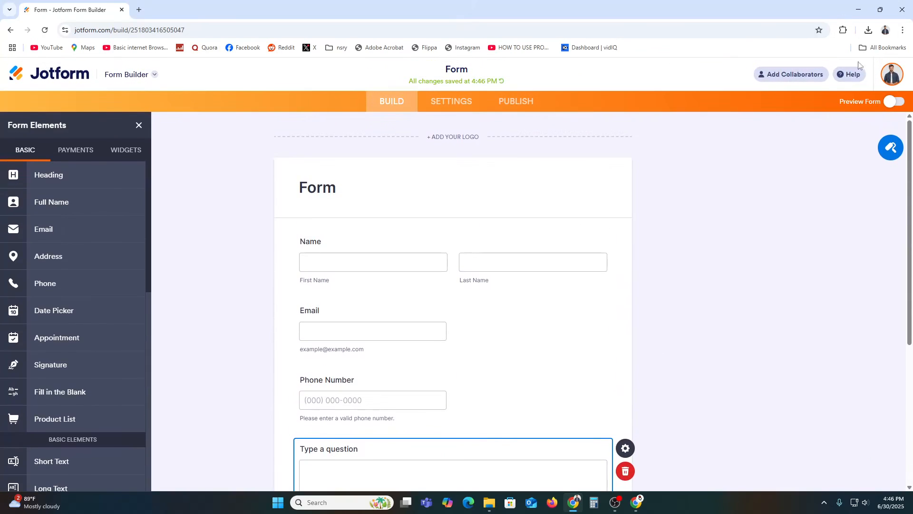
click(645, 314)
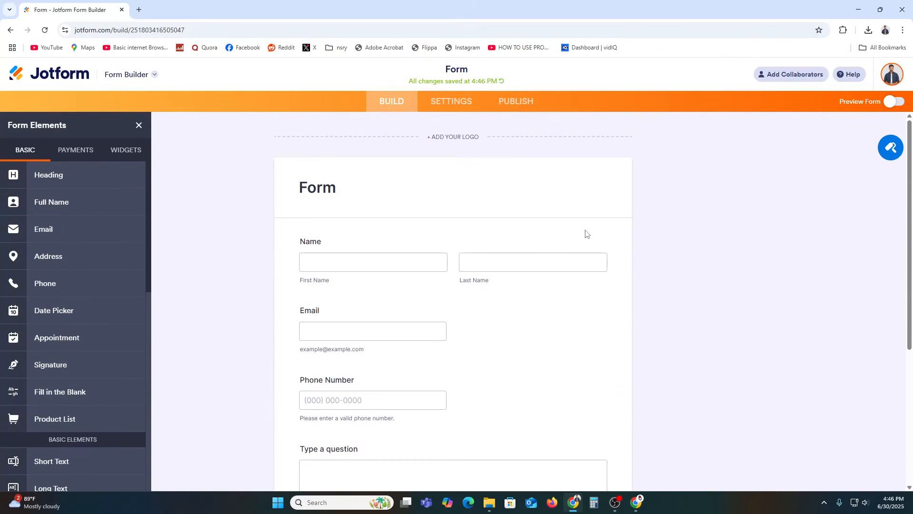
Step: Set the Name field's label alignment to left as the form default
click(343, 241)
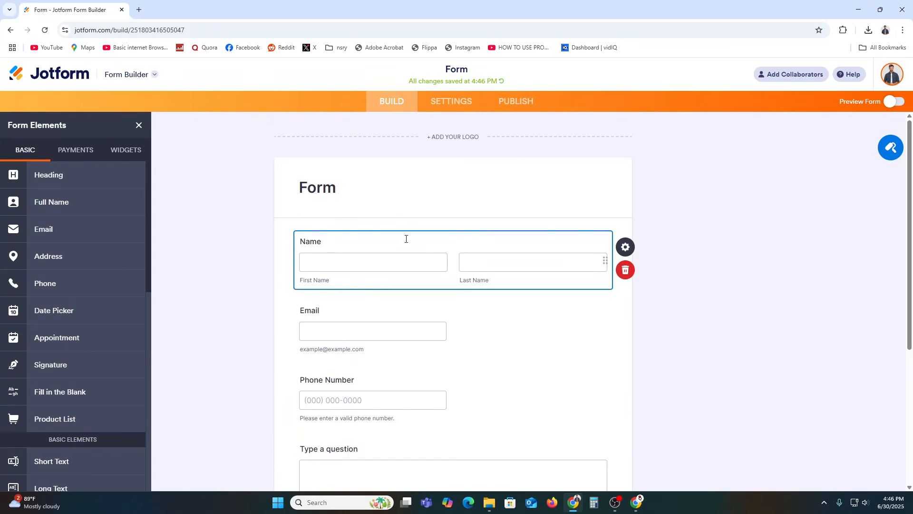
click(627, 247)
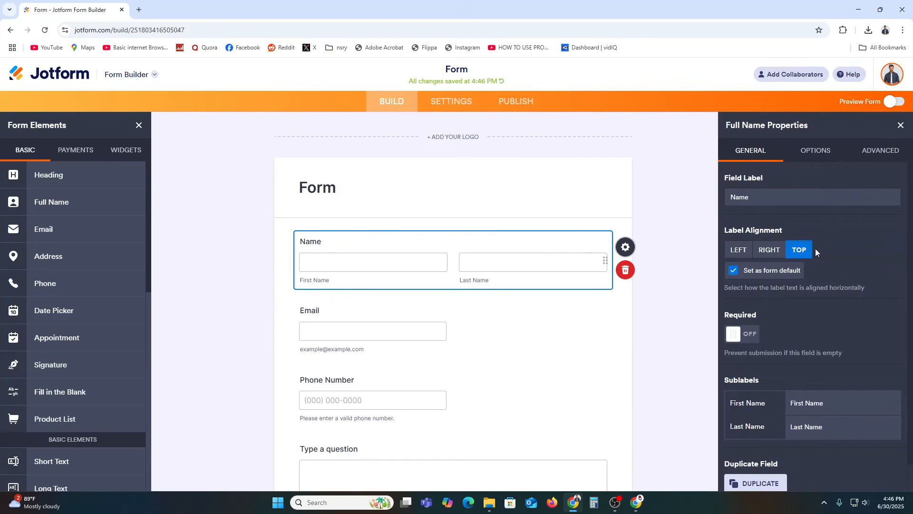
click(742, 250)
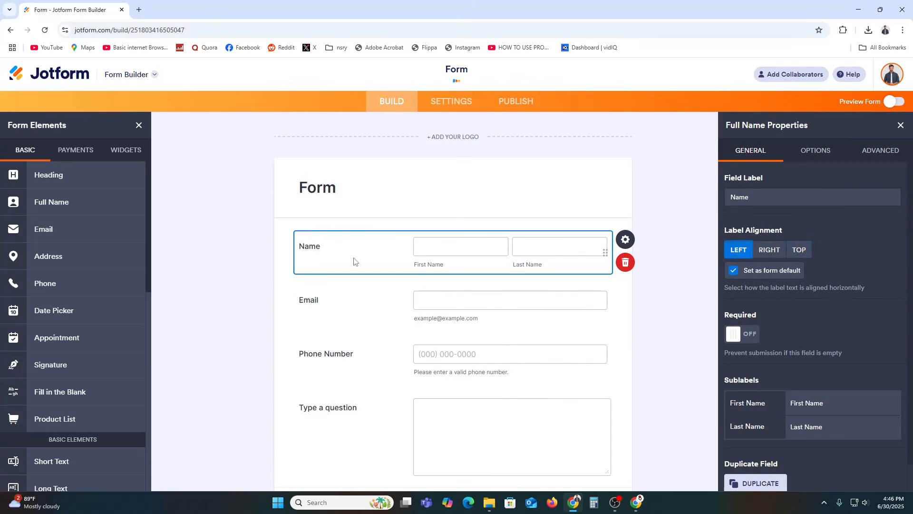
scroll(318, 259, down, 3)
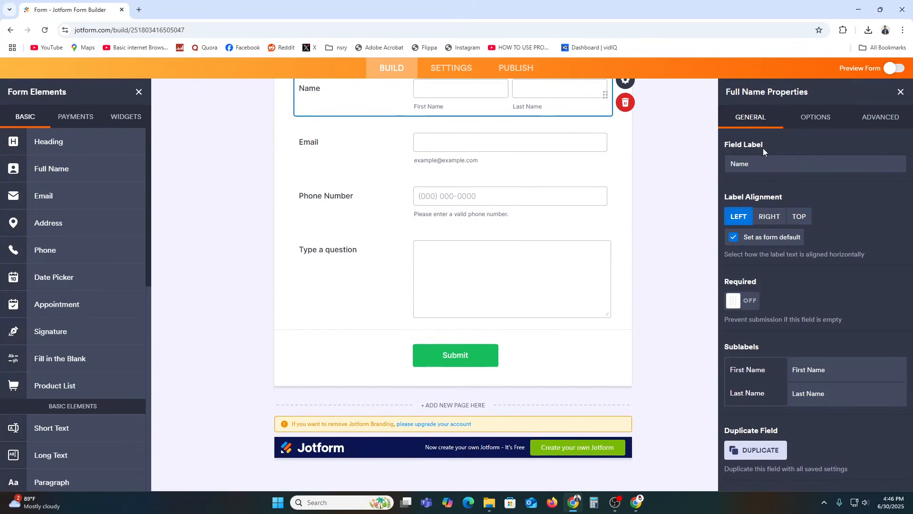
scroll(632, 255, up, 3)
click(665, 227)
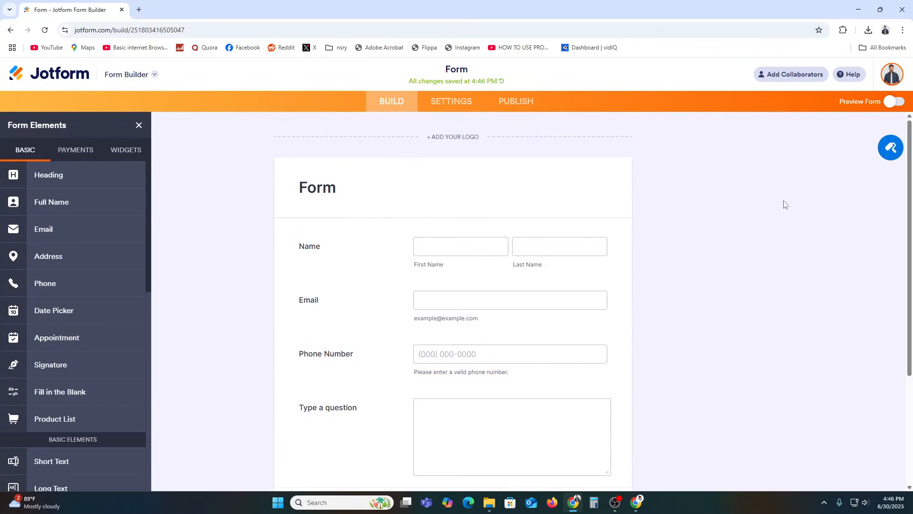
Step: Review the form designer's color options and the form's general settings
click(895, 153)
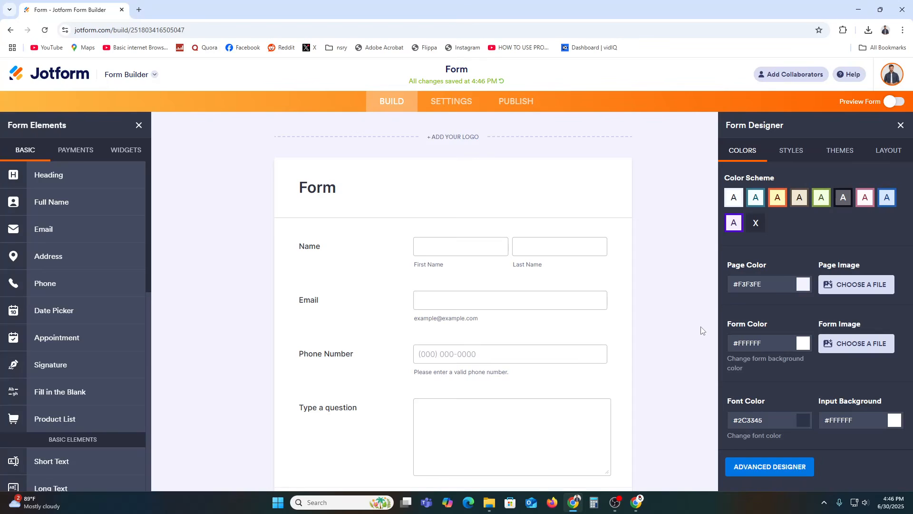
click(453, 104)
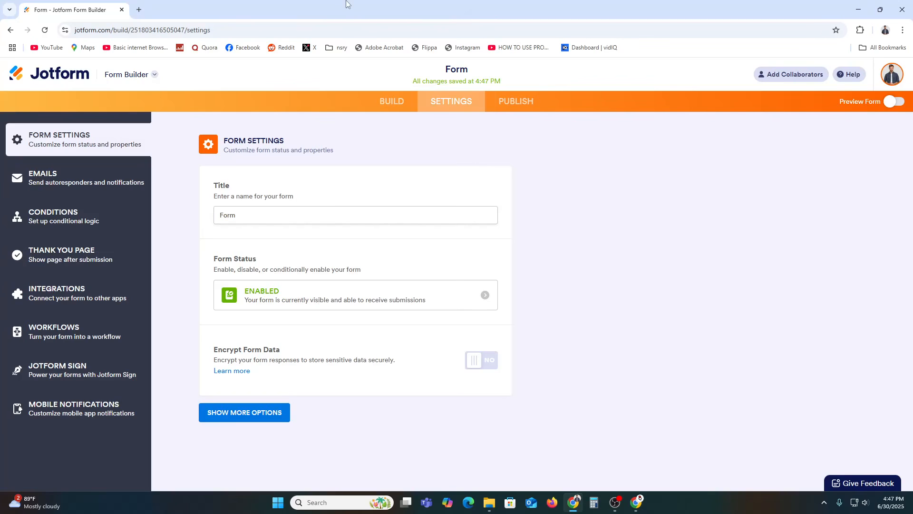
Step: Copy the form's direct share link from the publishing options
click(527, 110)
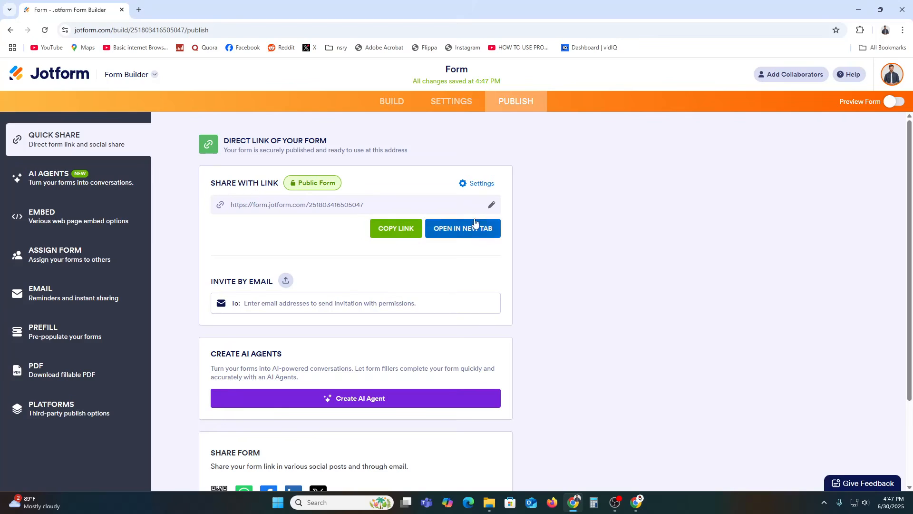
click(265, 205)
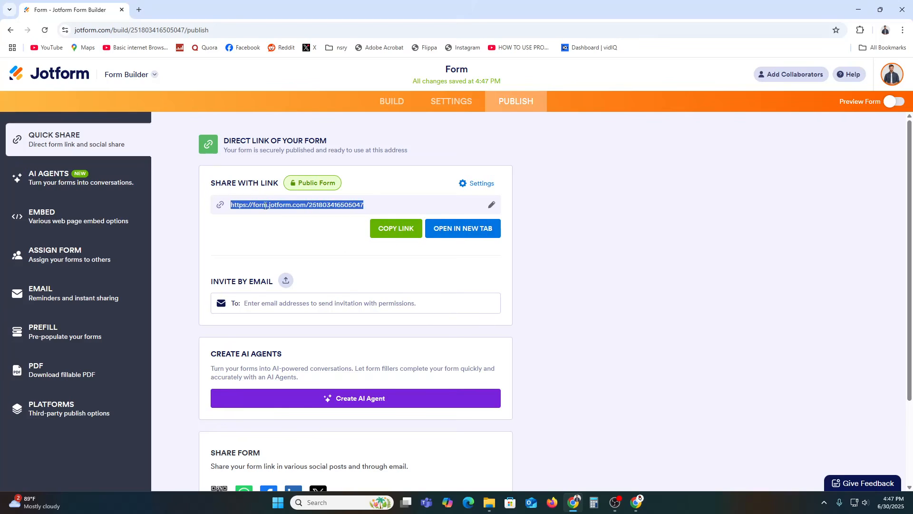
click(399, 228)
Step: Open the copied form link in a new incognito window, look through the published form and minimize the window
click(903, 32)
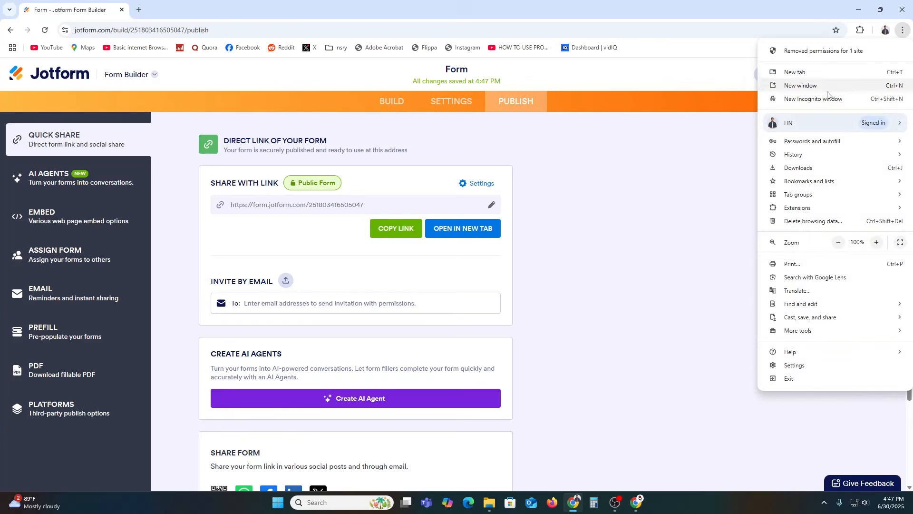
click(831, 104)
key(ctrl+v)
key(Return)
scroll(475, 281, down, 2)
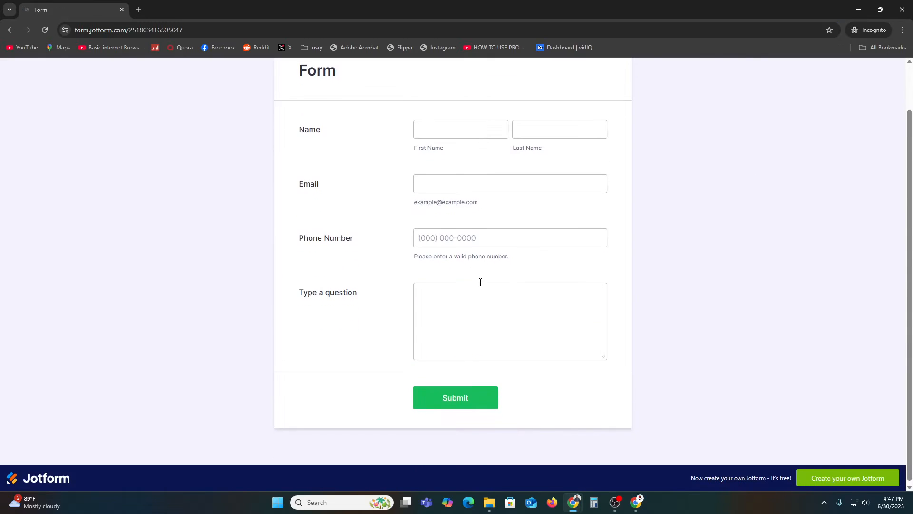
click(860, 7)
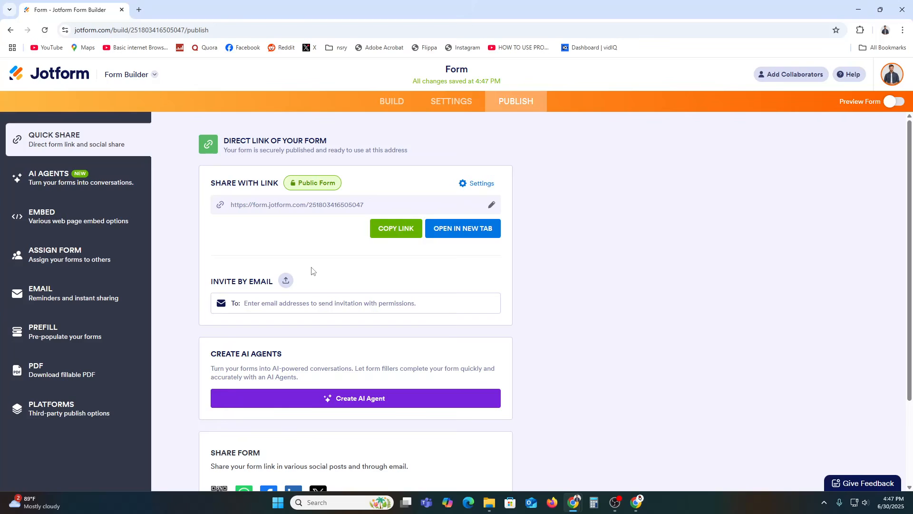
Step: Open the published form in a new browser tab and return to the form builder tab
click(459, 229)
click(72, 9)
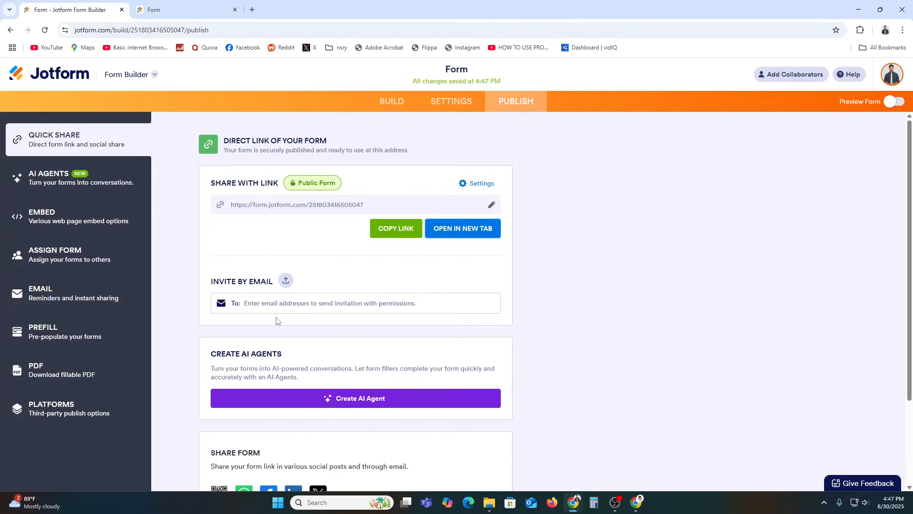
Step: Examine the form's QR code, social media and template sharing options, then return to the quick share overview
scroll(285, 329, down, 2)
scroll(296, 333, down, 1)
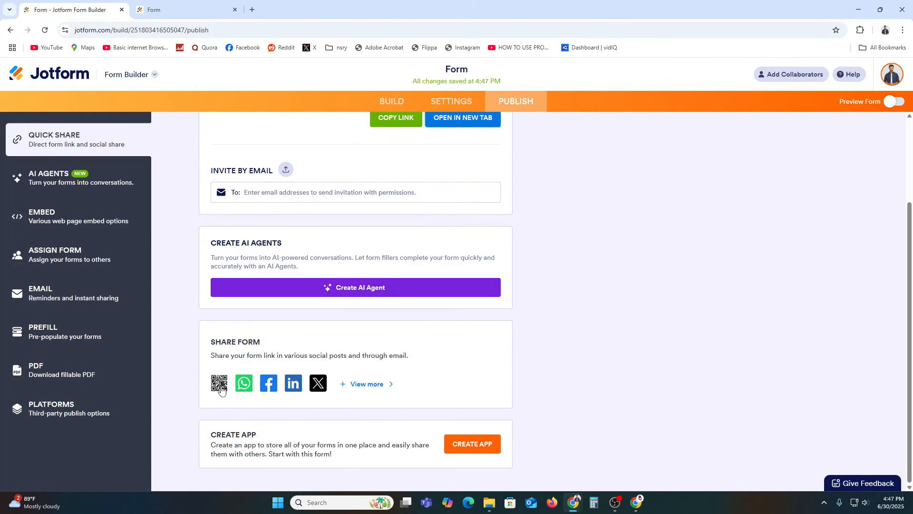
click(367, 385)
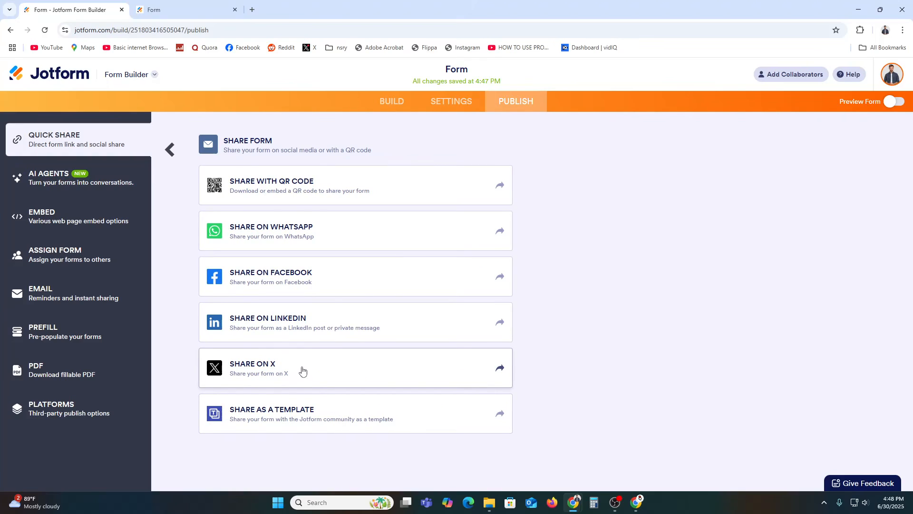
click(170, 149)
scroll(294, 347, down, 2)
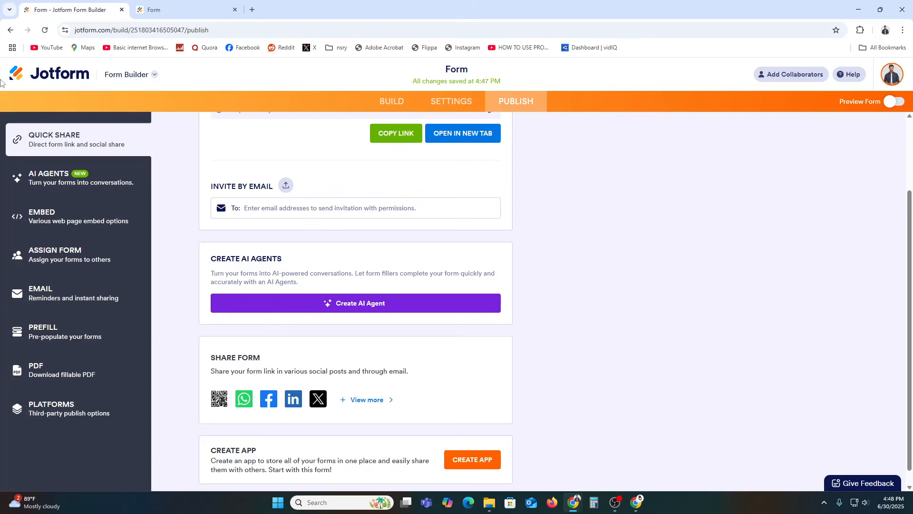
Step: Leave the form builder for the workspace and view the sent agent conversations
click(34, 75)
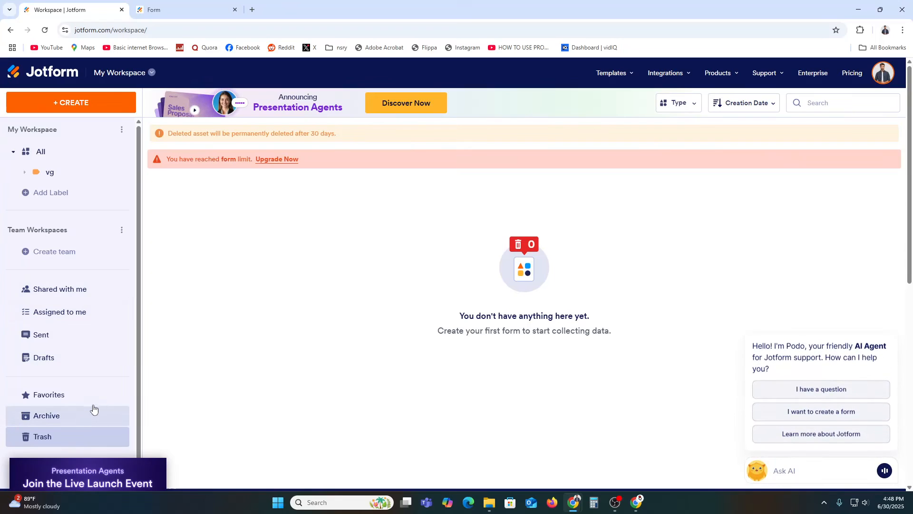
scroll(92, 406, down, 1)
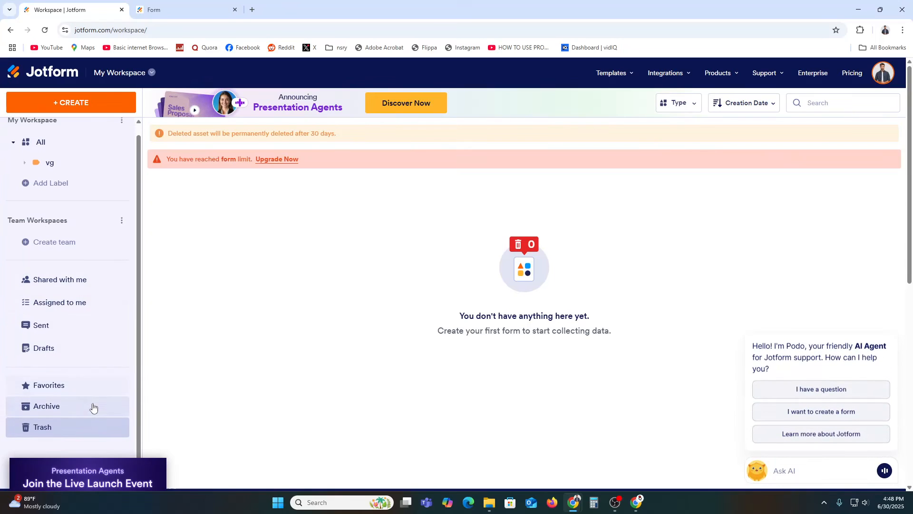
click(74, 330)
Step: Open the dialog for adding a label, close it without creating one, and view the contents of the vg label
click(55, 179)
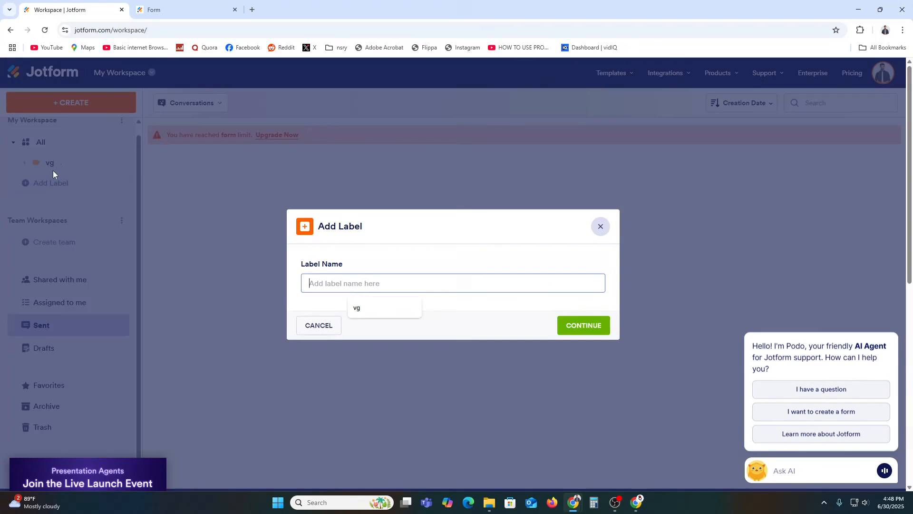
click(601, 226)
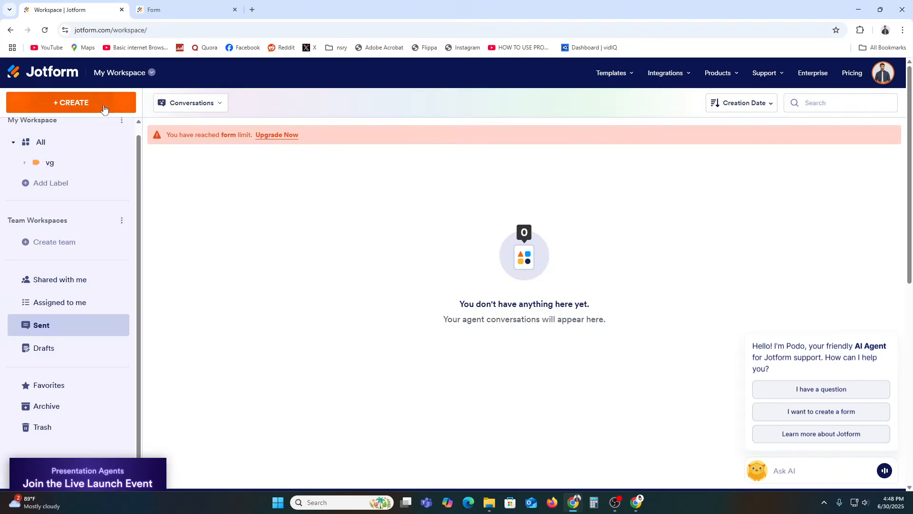
click(58, 164)
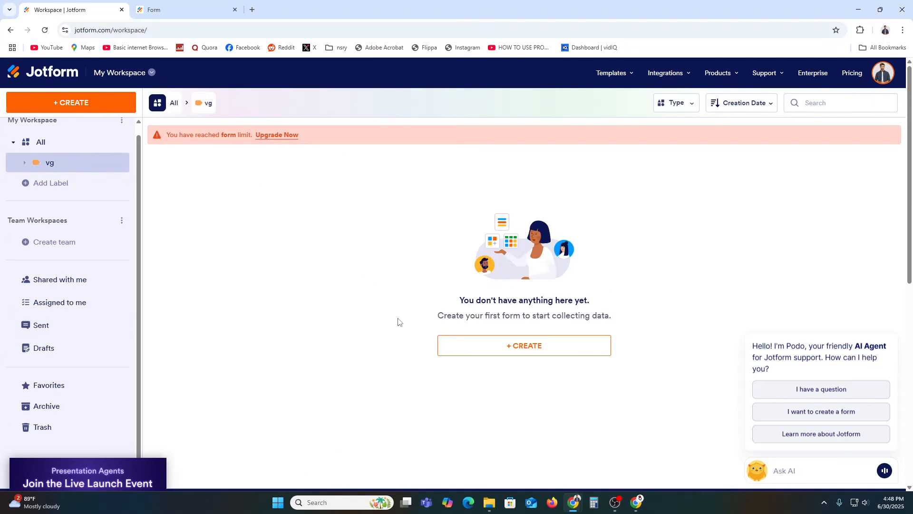
scroll(85, 221, up, 1)
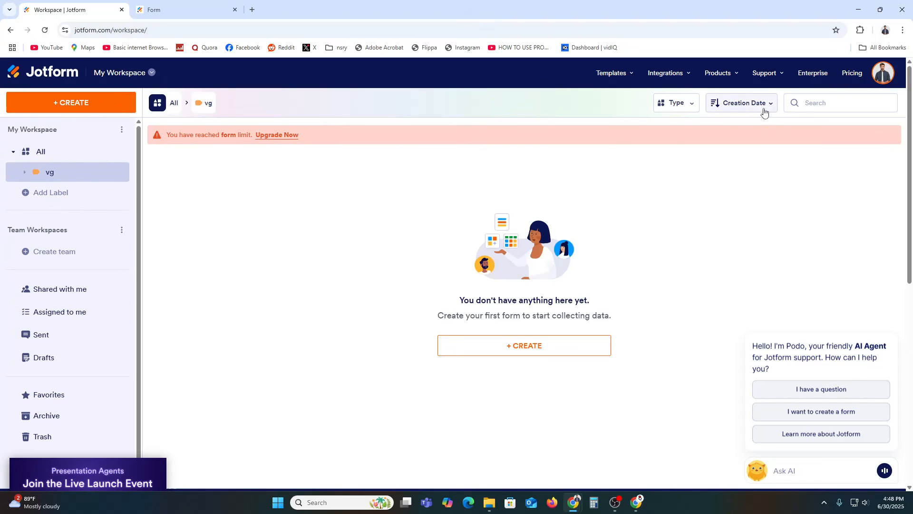
Step: Examine the available integrations and the template categories offered for the workspace
mouse_move(677, 77)
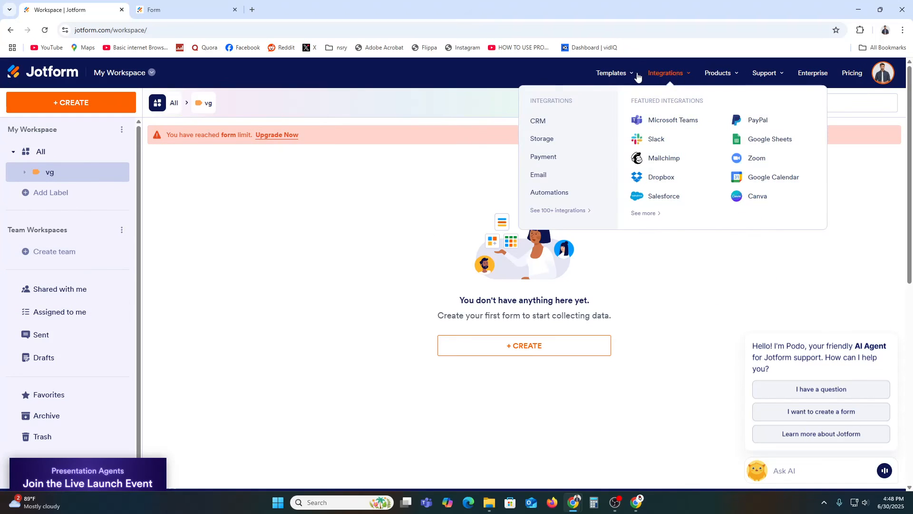
mouse_move(618, 75)
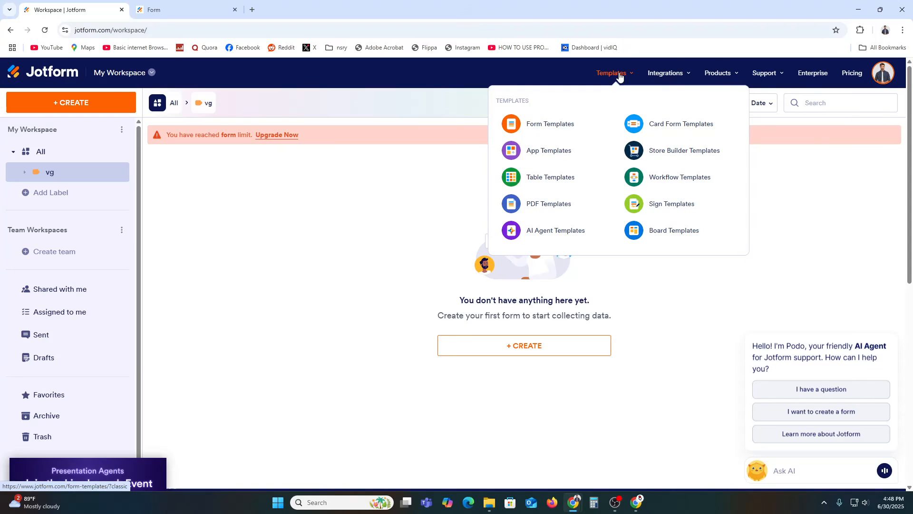